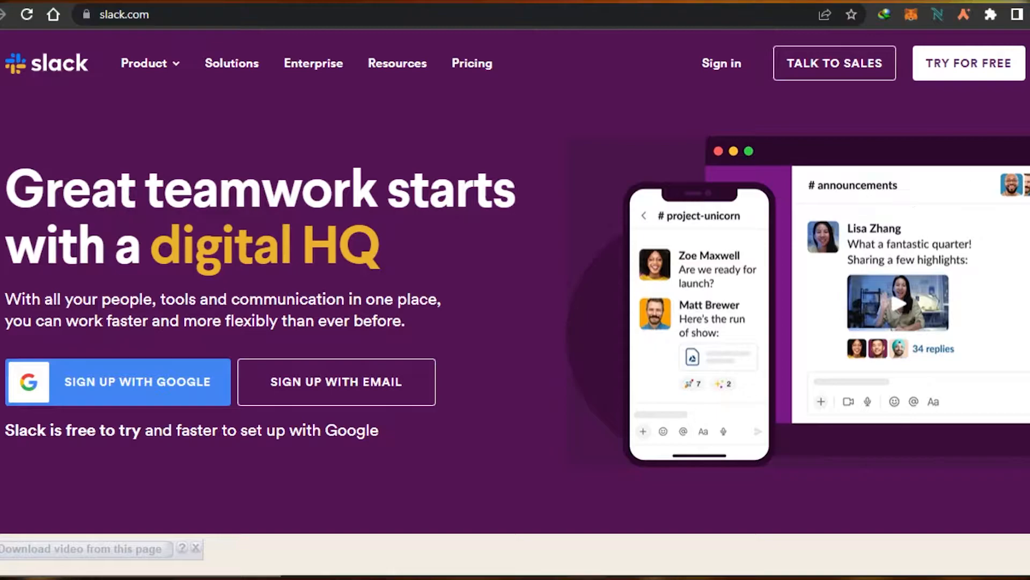
Step: Look through the Slack homepage's sections on channels, flexible communication and connected tools
scroll(962, 165, down, 12)
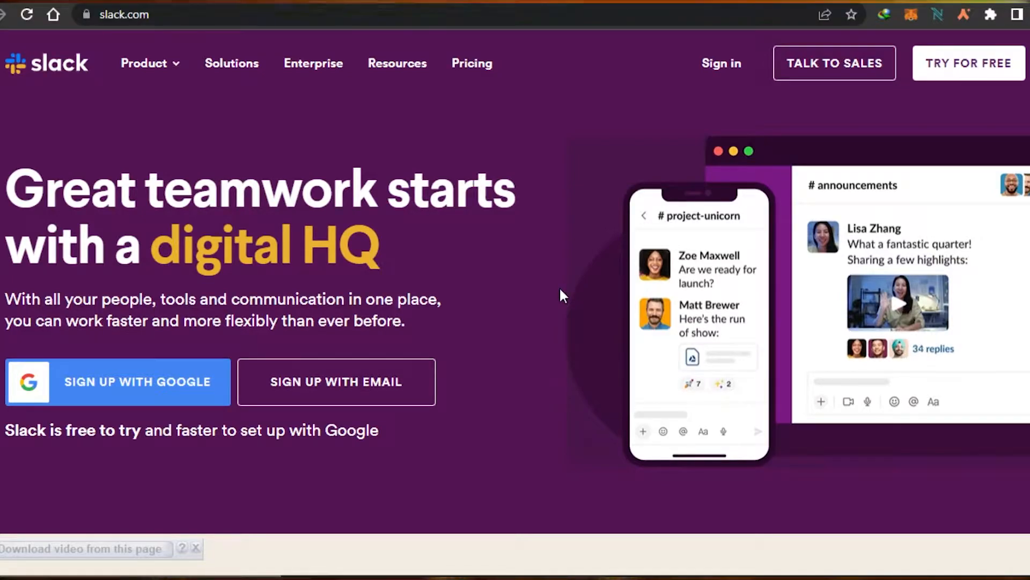
scroll(725, 261, down, 15)
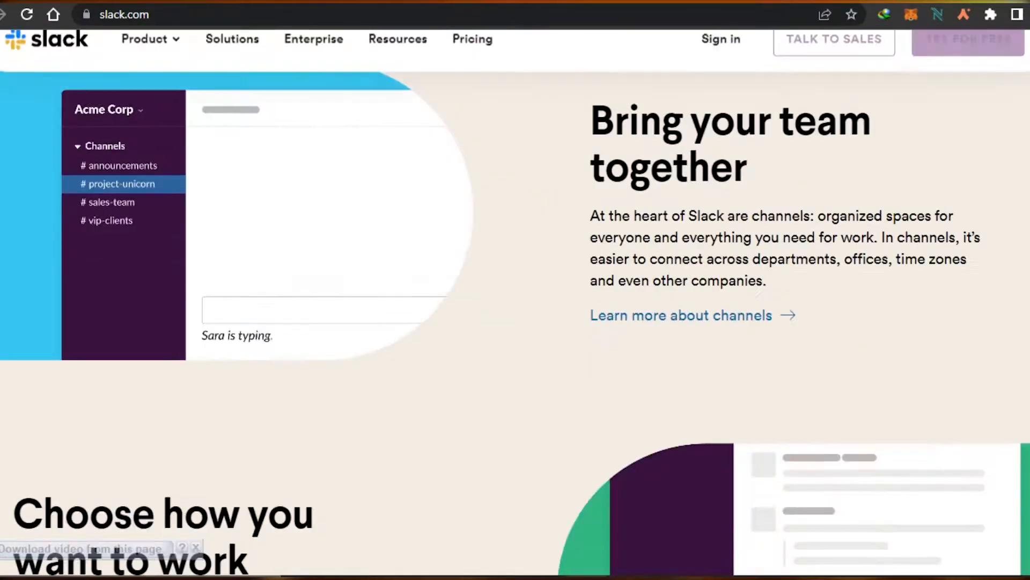
scroll(726, 261, down, 10)
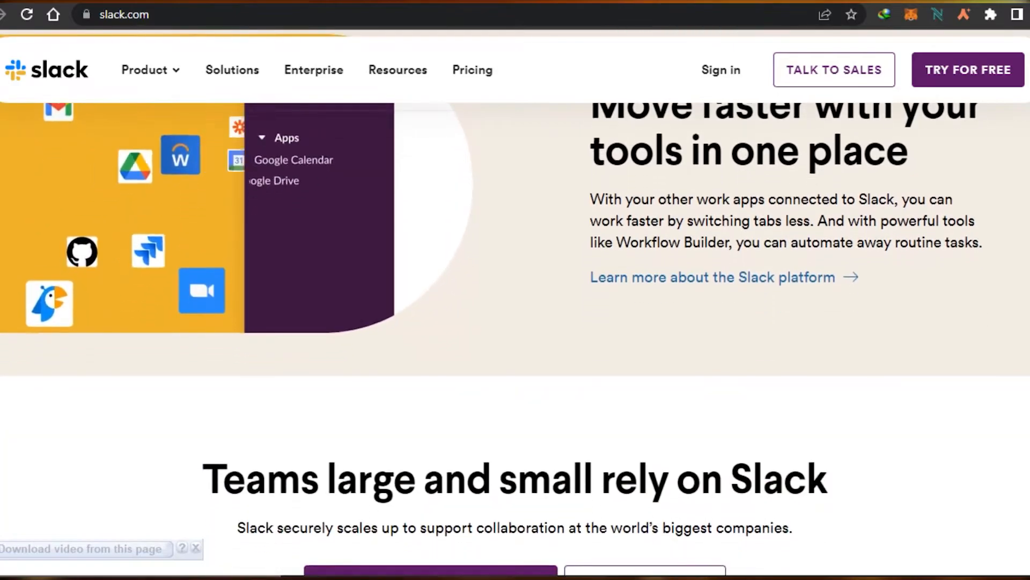
scroll(726, 260, down, 4)
scroll(726, 261, up, 12)
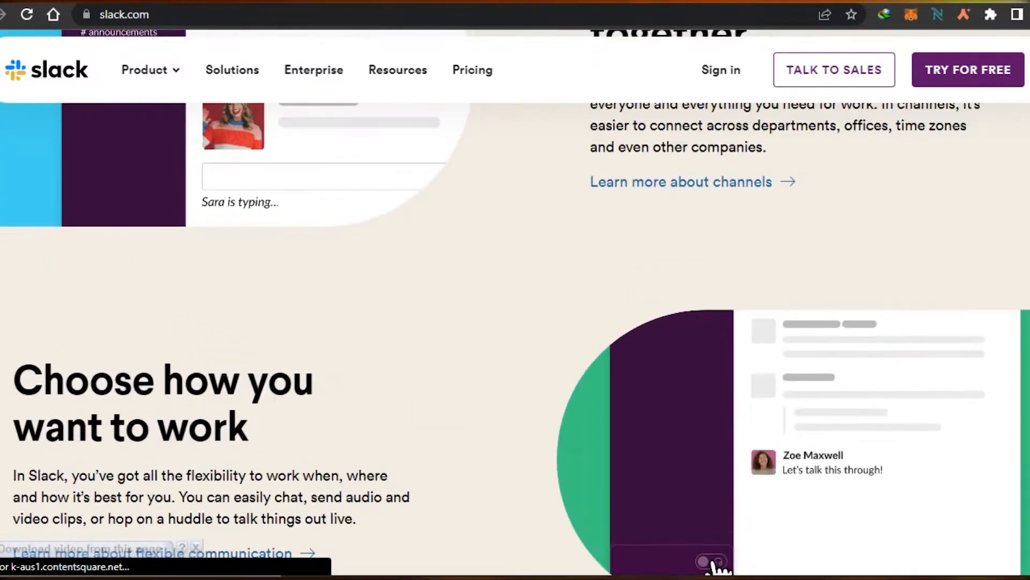
scroll(515, 301, up, 10)
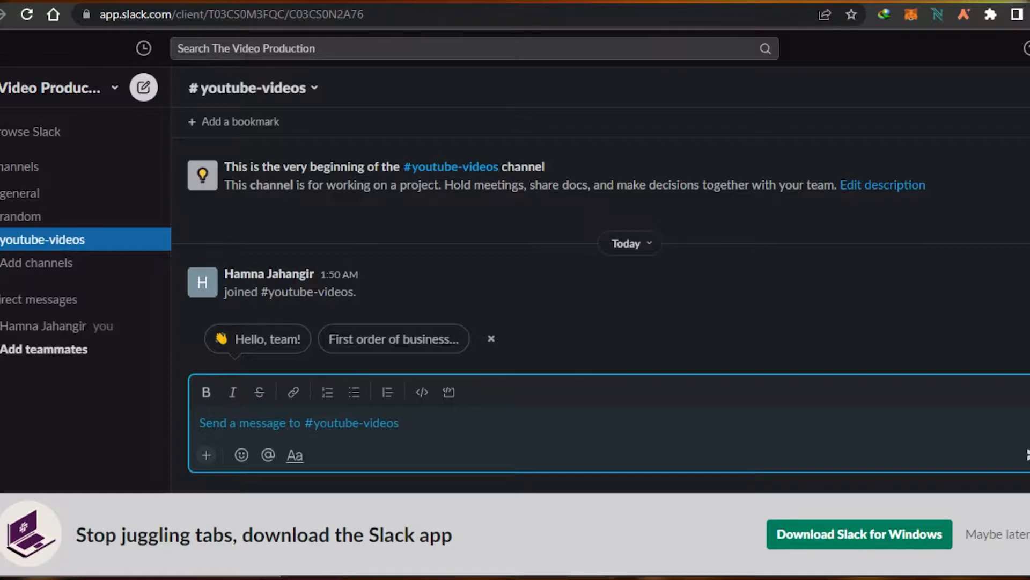
Step: Dismiss the offer to download the Slack desktop app and open the Features page of the Slack website
click(1024, 534)
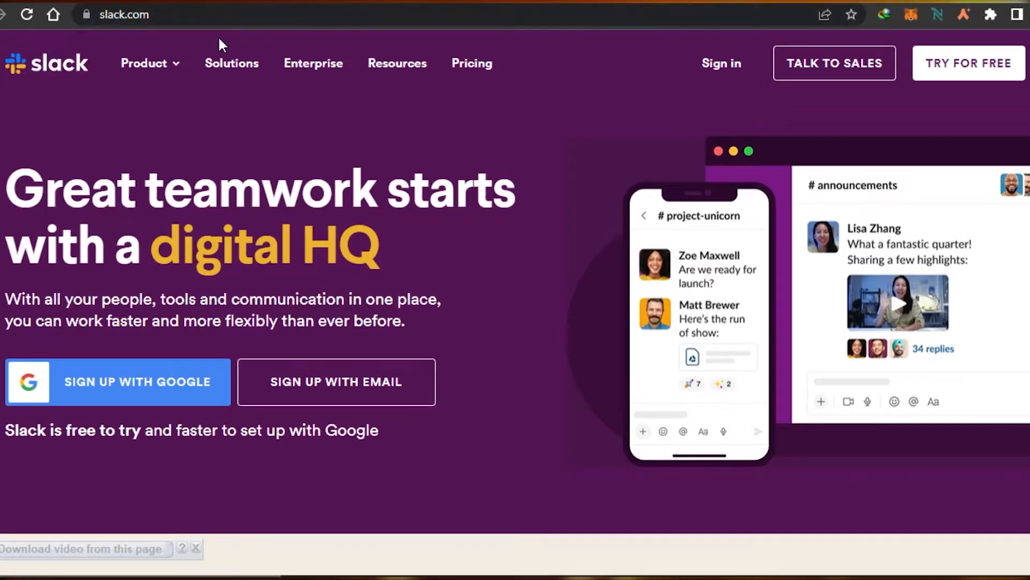
click(168, 67)
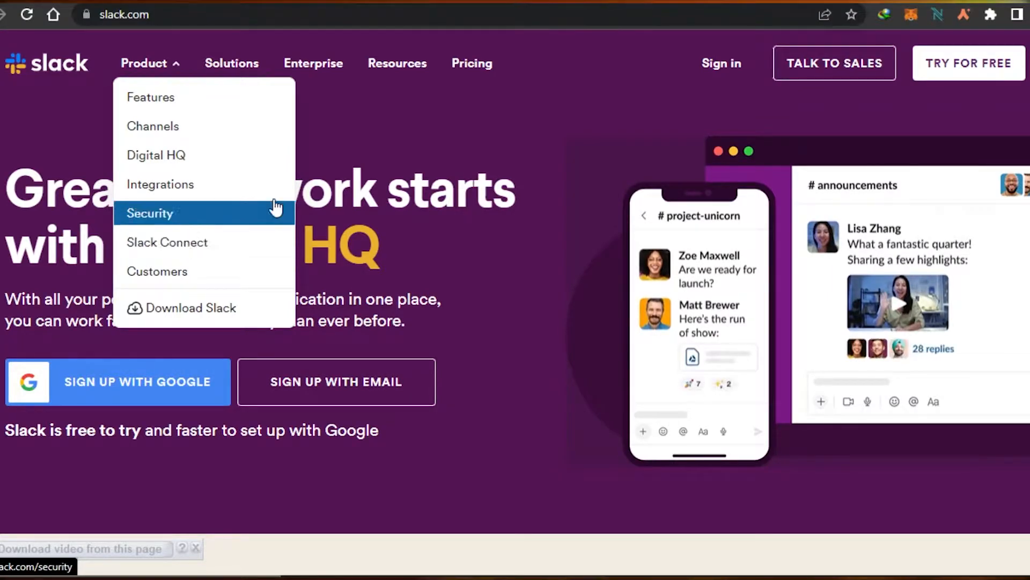
click(159, 97)
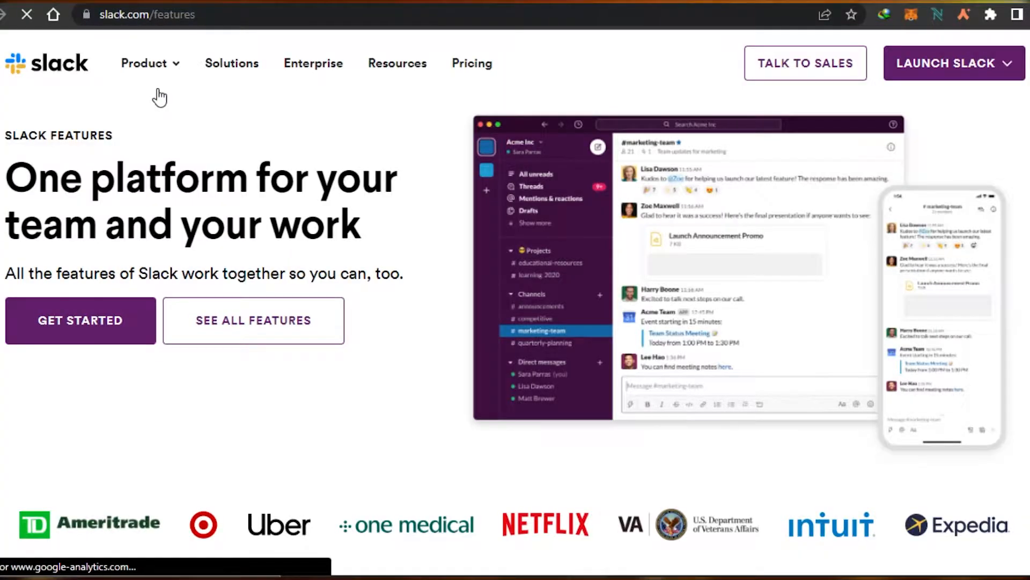
Step: Review the feature descriptions on the Slack Features page, from Channels to File sharing, and choose to get started
scroll(607, 335, down, 8)
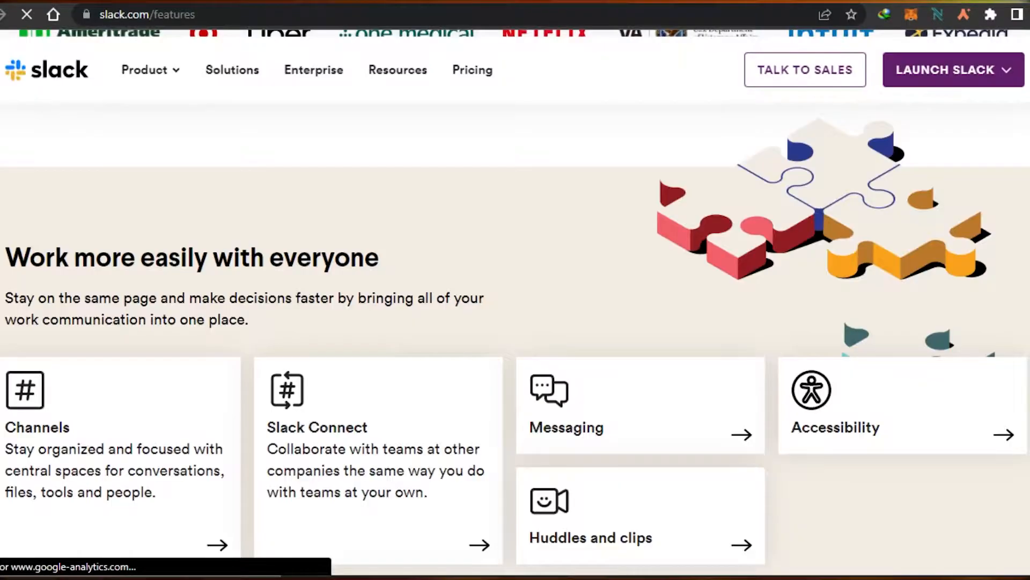
scroll(259, 360, down, 3)
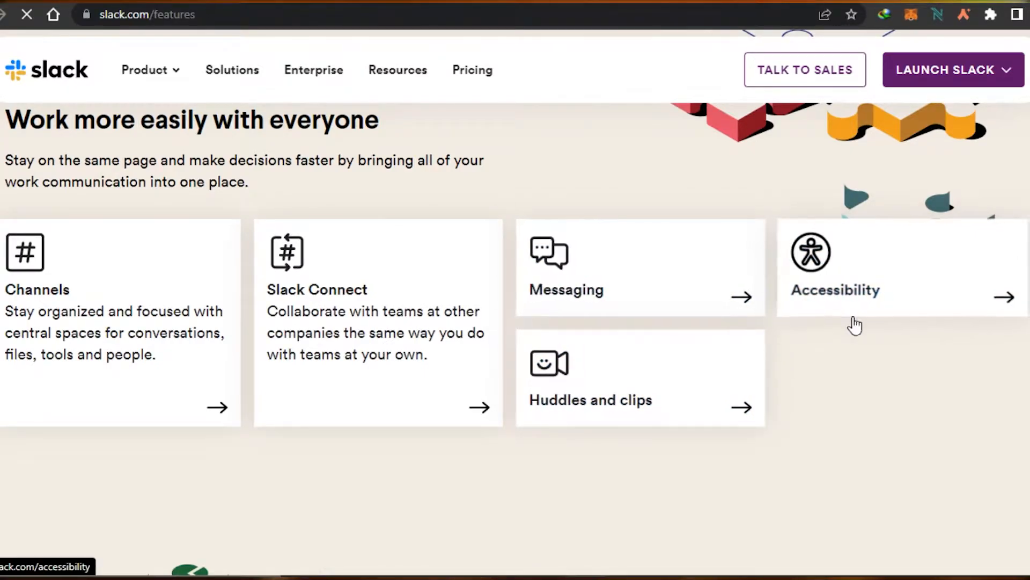
scroll(800, 331, down, 5)
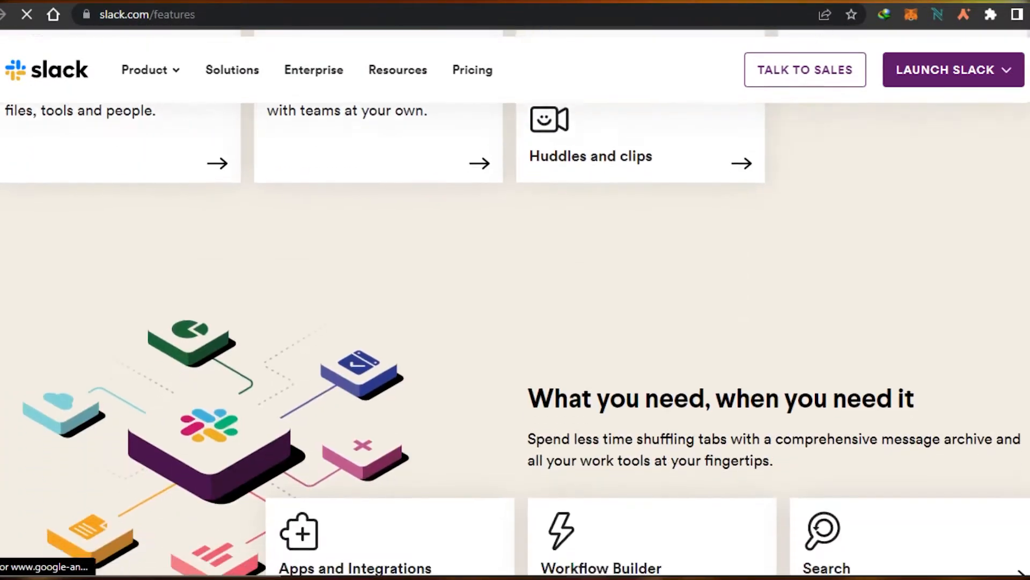
scroll(515, 322, down, 3)
scroll(515, 322, up, 6)
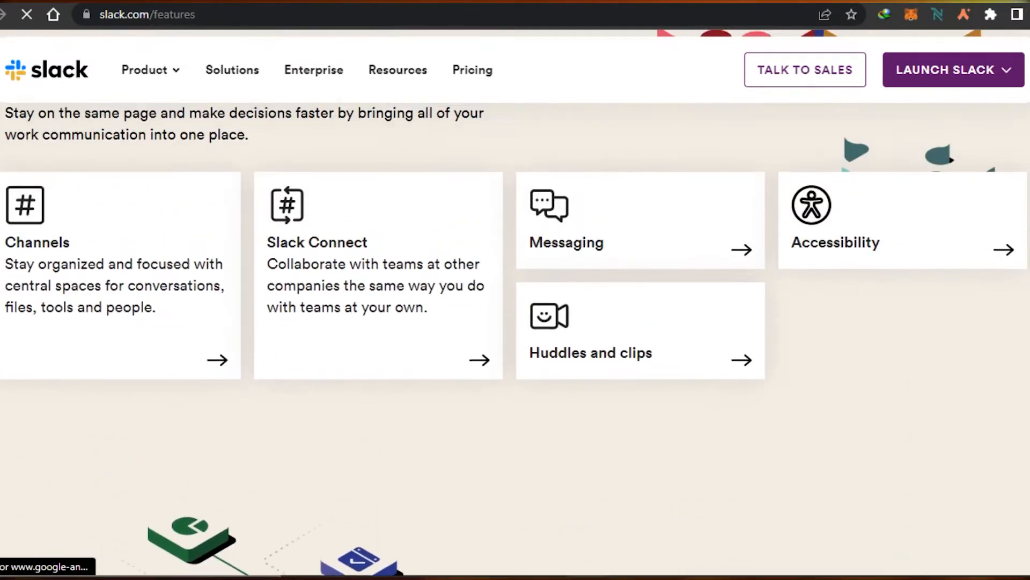
scroll(530, 296, down, 9)
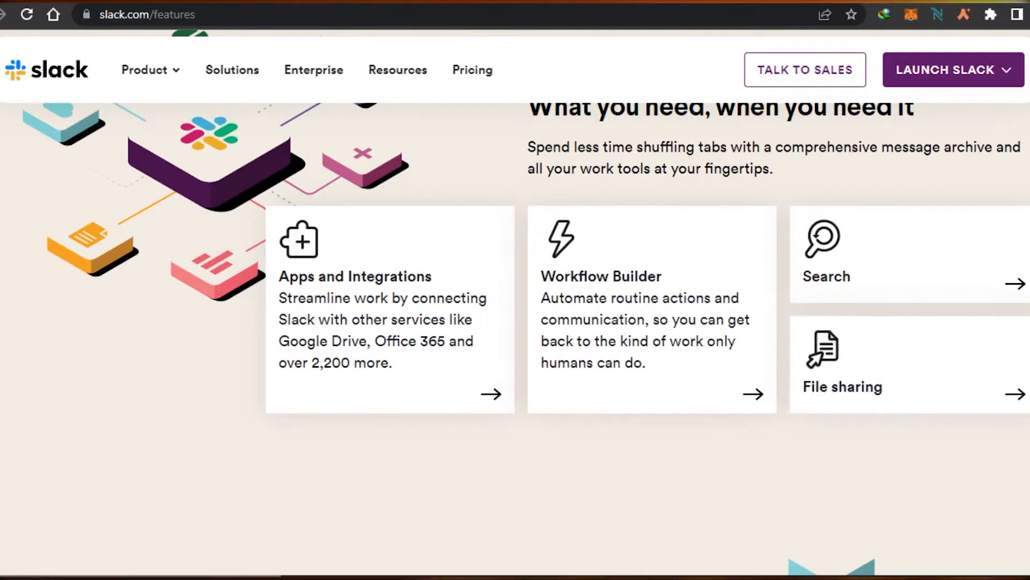
scroll(515, 322, down, 10)
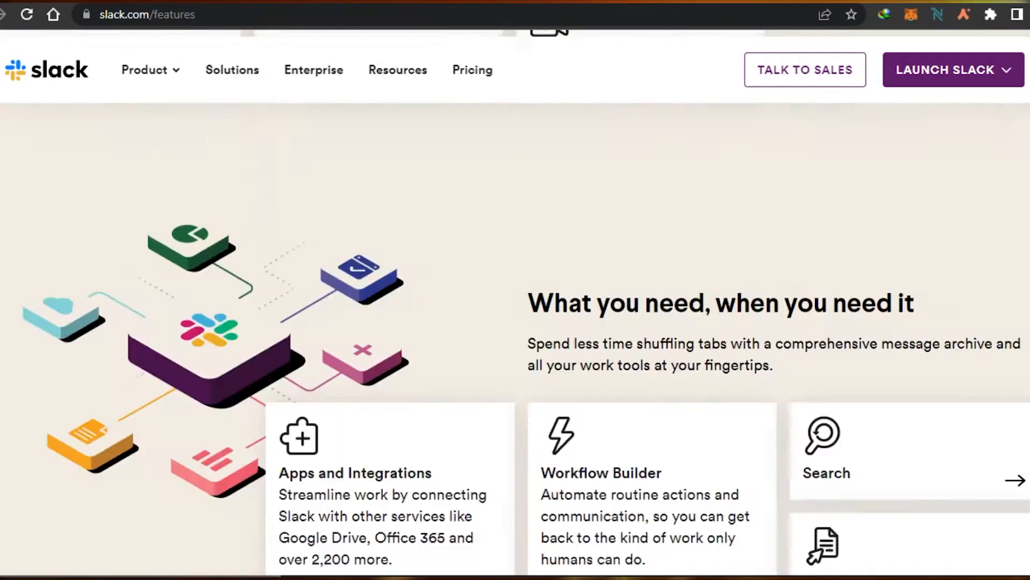
scroll(515, 322, up, 15)
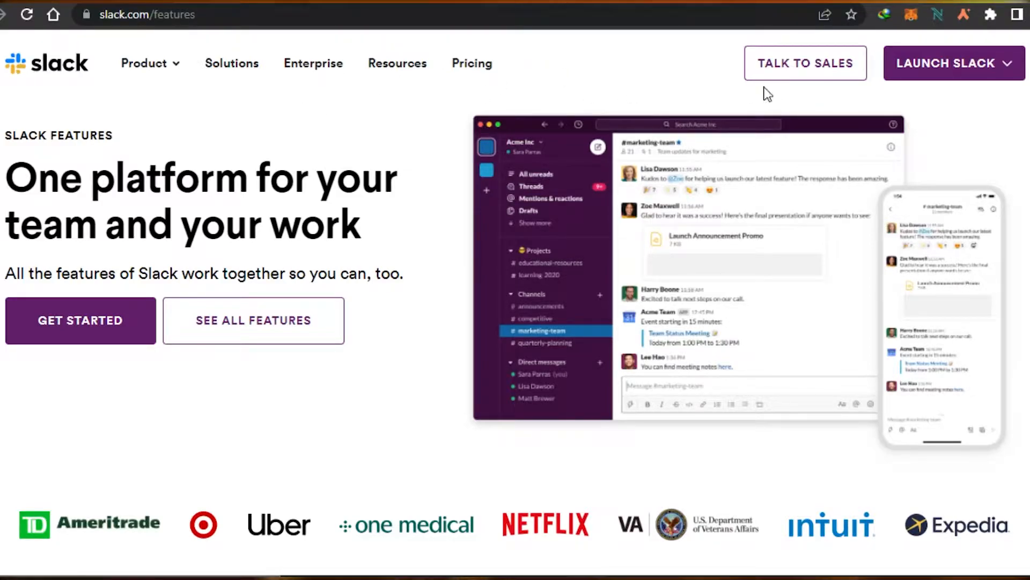
click(99, 333)
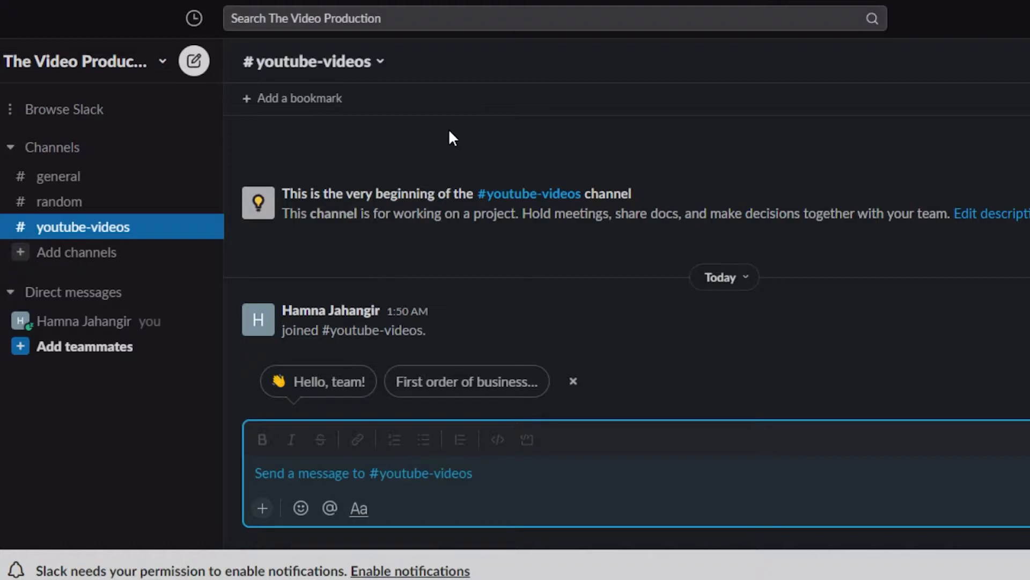
Step: Look over the options available for The Video Production workspace
click(146, 62)
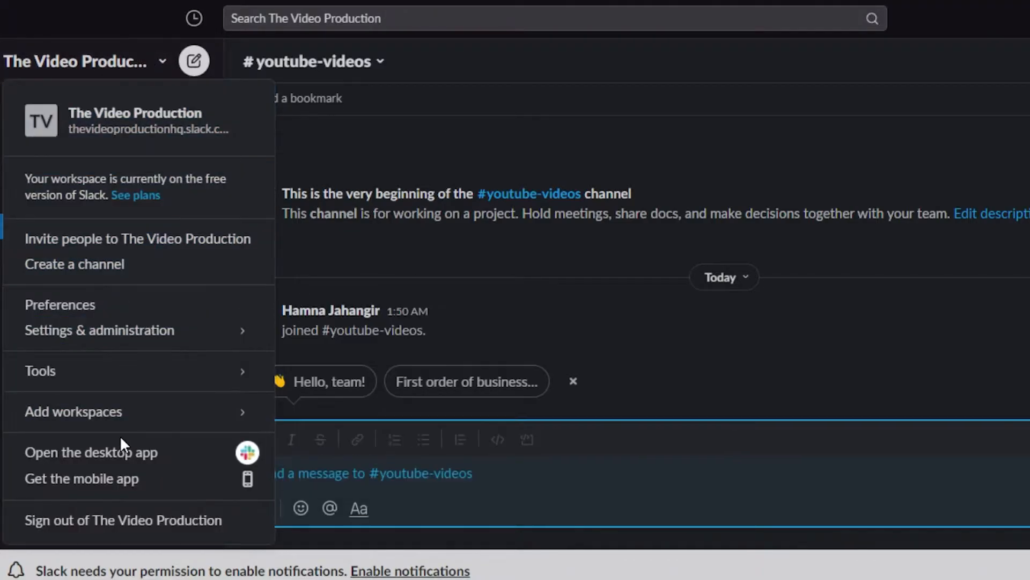
click(142, 276)
click(613, 59)
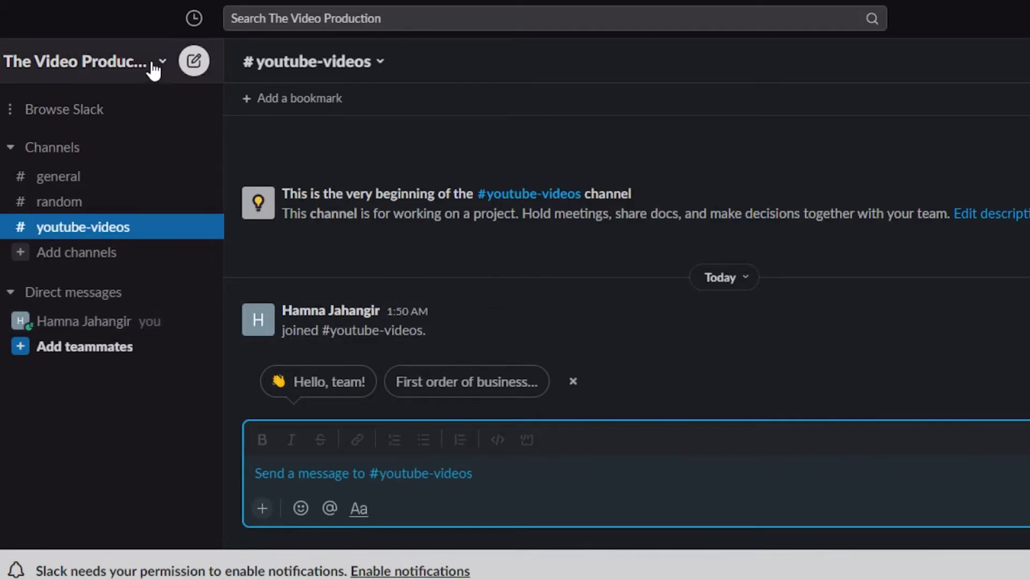
click(125, 62)
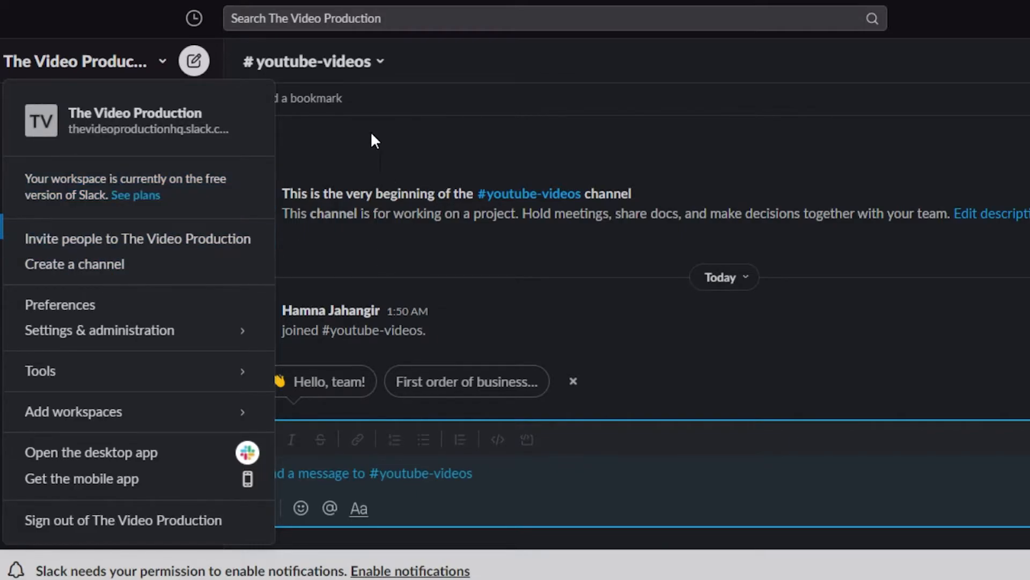
click(353, 119)
Step: Start creating a new workspace and submit the work email for it
click(143, 65)
mouse_move(47, 417)
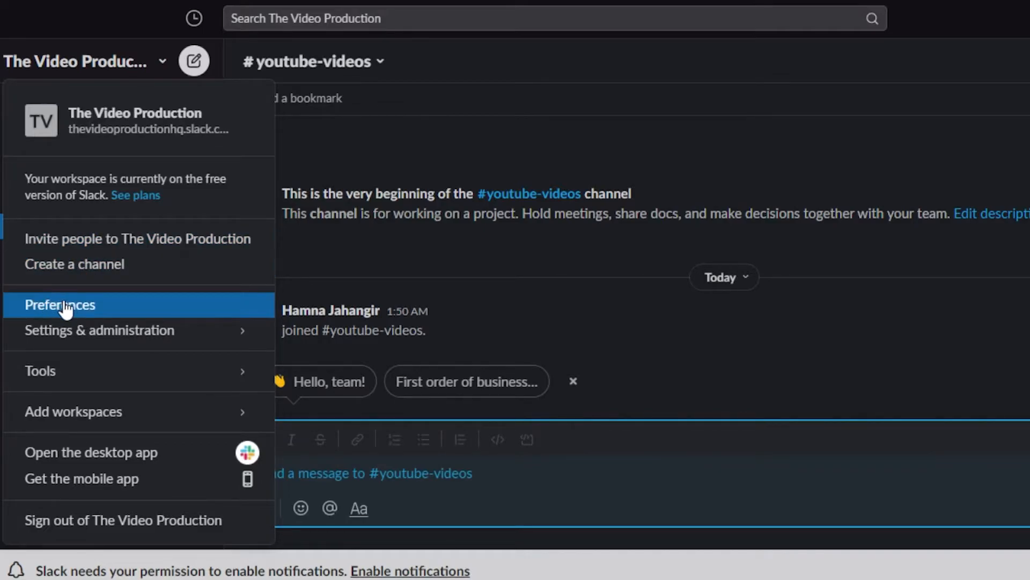
mouse_move(98, 424)
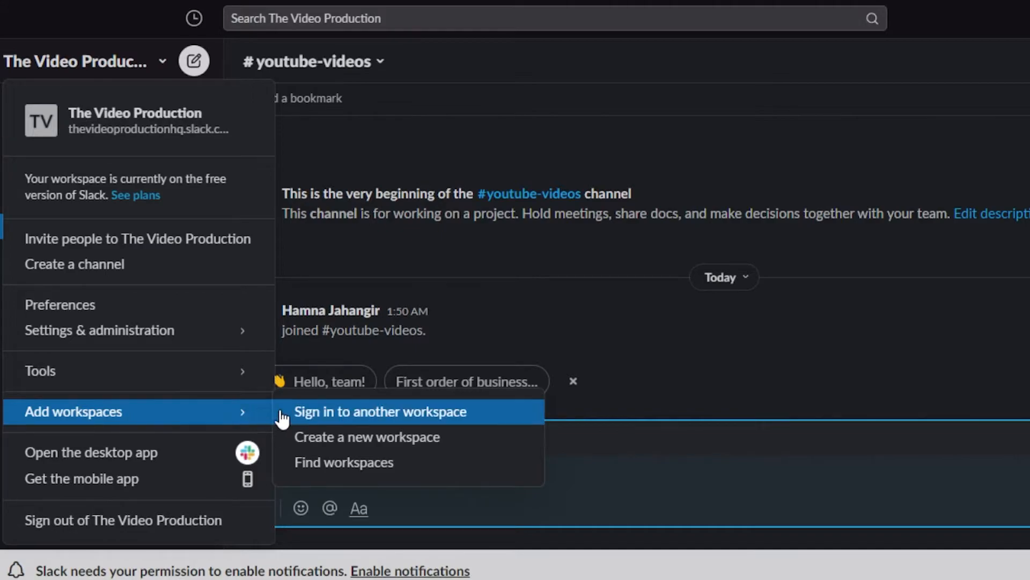
click(363, 439)
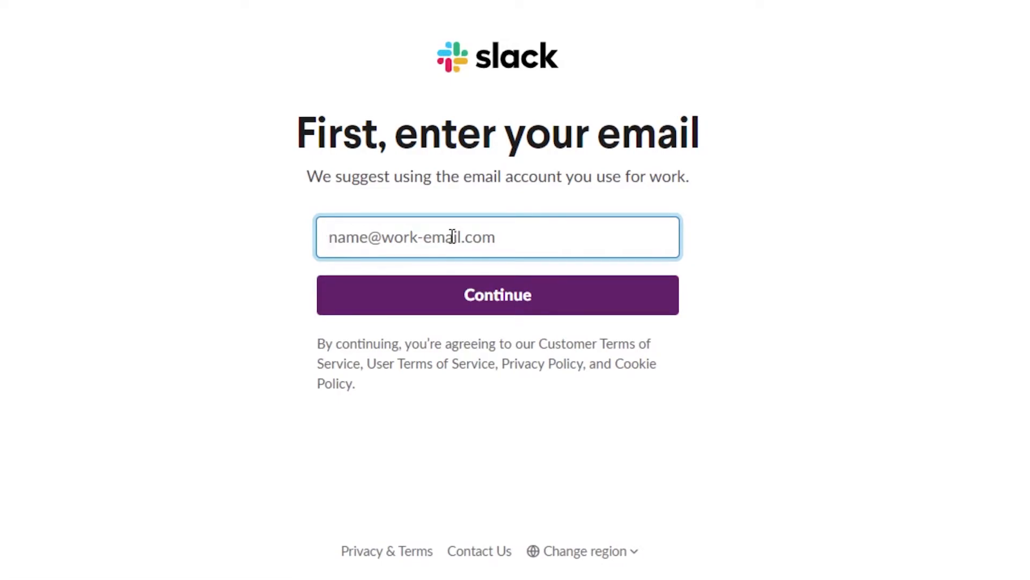
text(h)
click(450, 275)
click(449, 284)
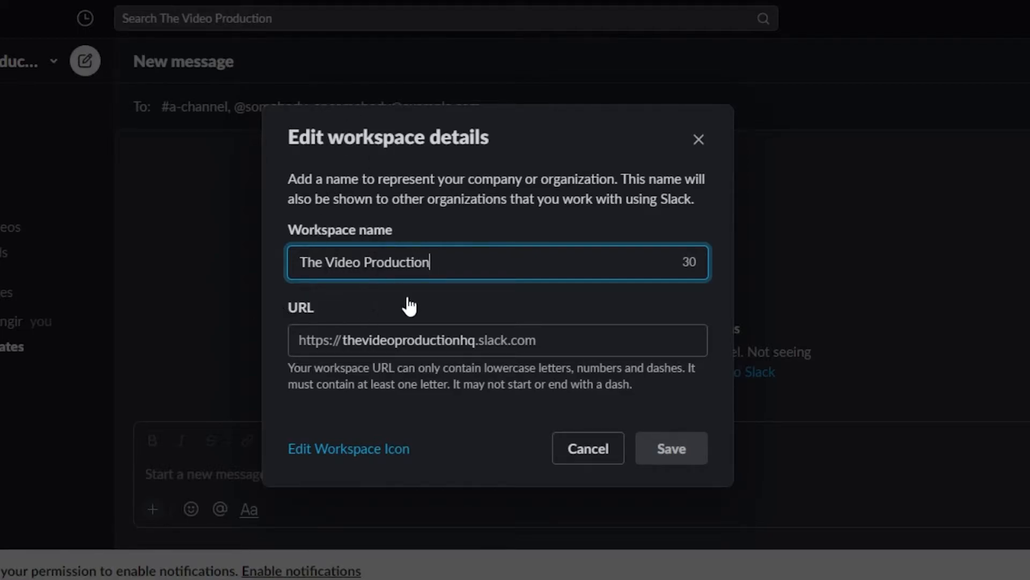
click(664, 451)
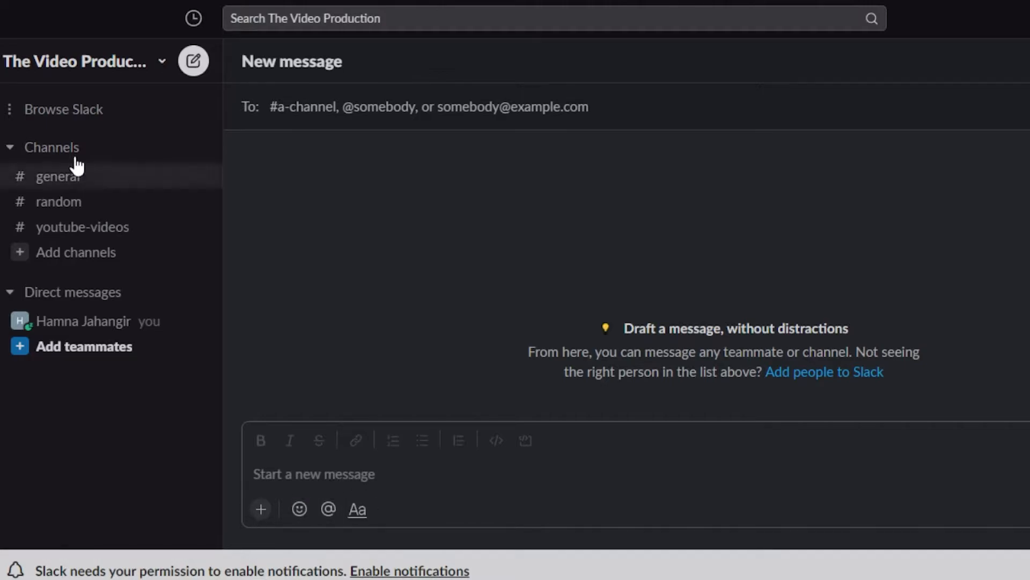
click(64, 109)
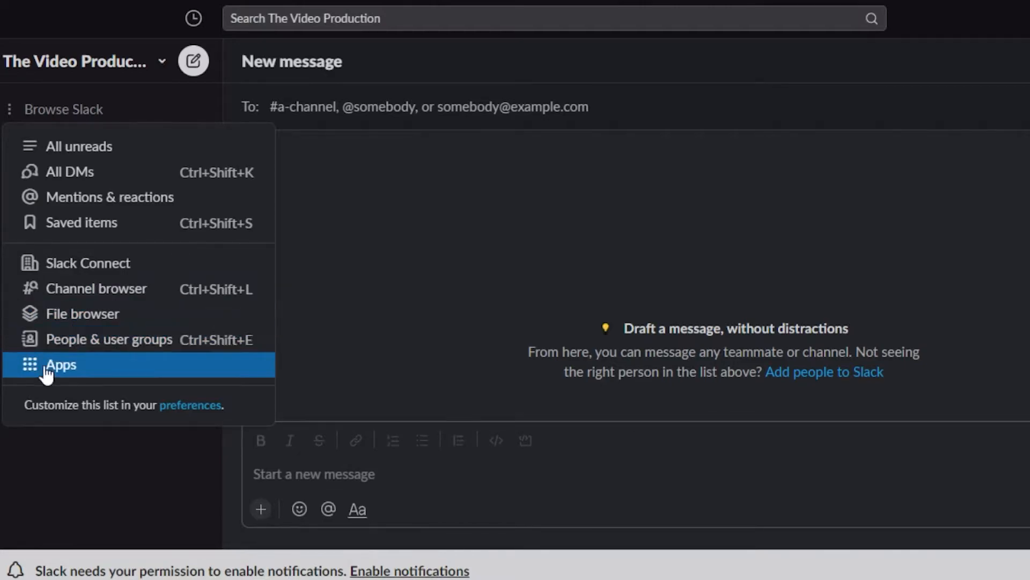
click(58, 467)
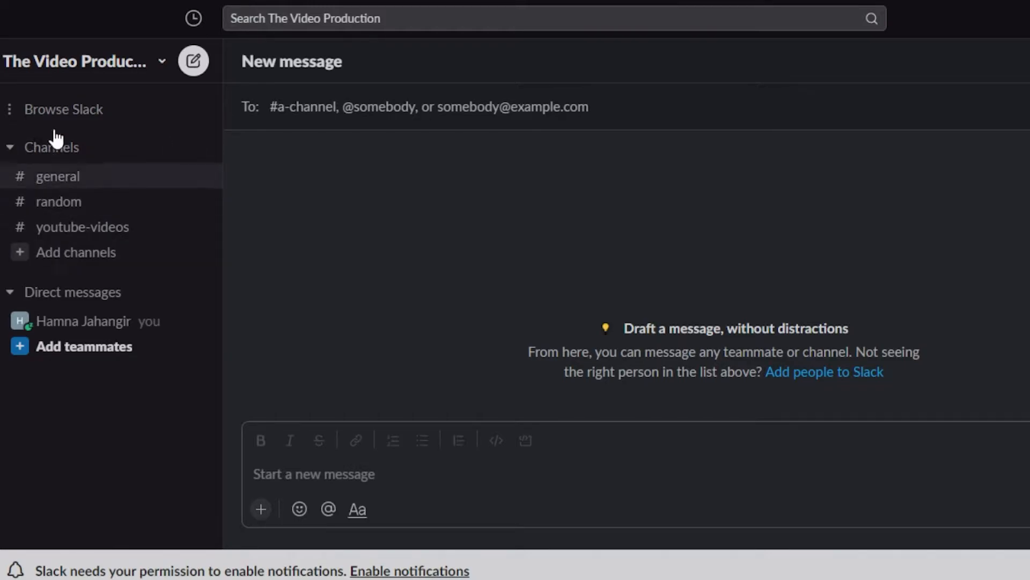
Step: View the general, random and youtube-videos channels one after another
click(44, 186)
click(38, 207)
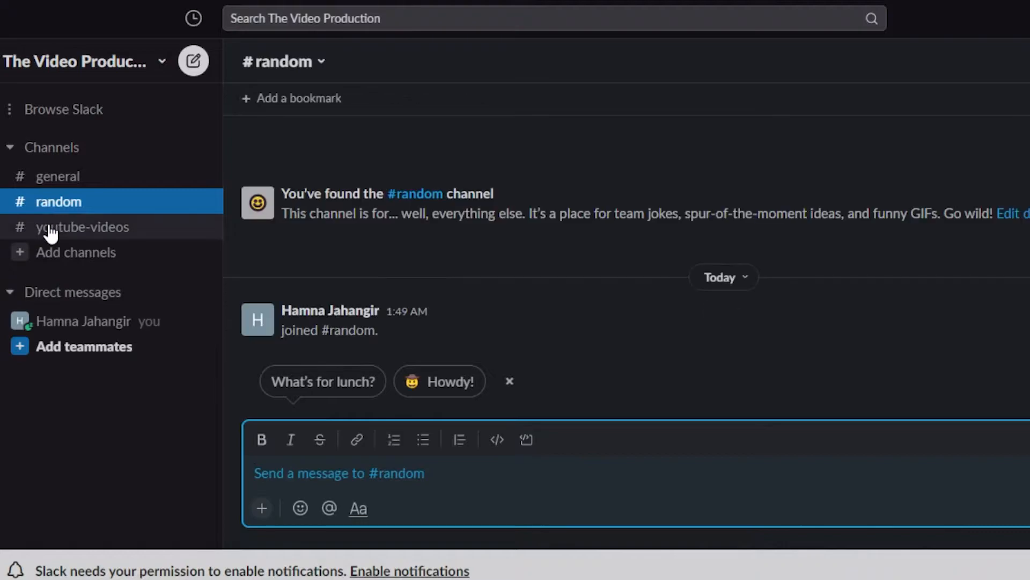
click(42, 227)
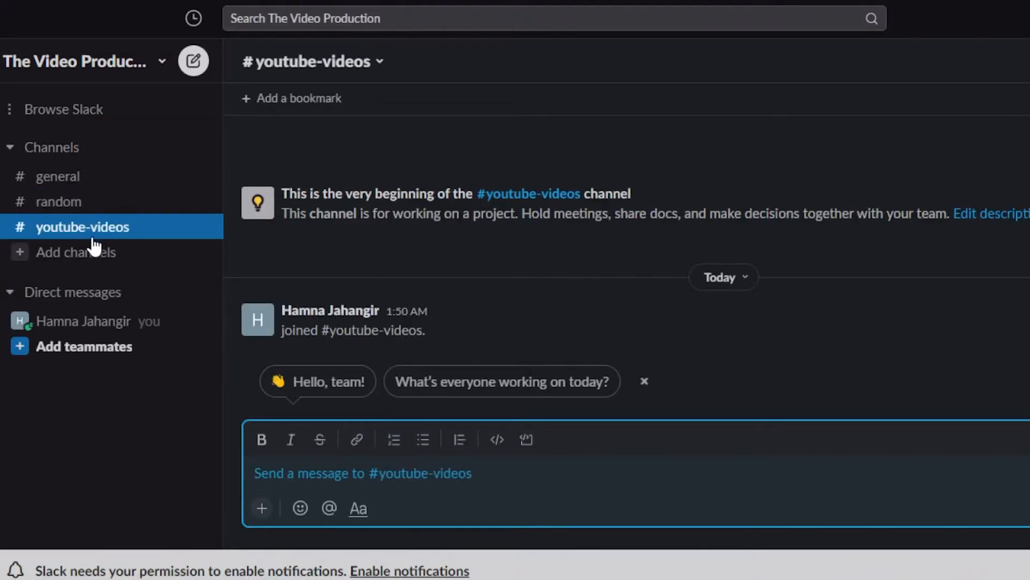
Step: Start a new channel in the workspace and name it announcement
click(20, 252)
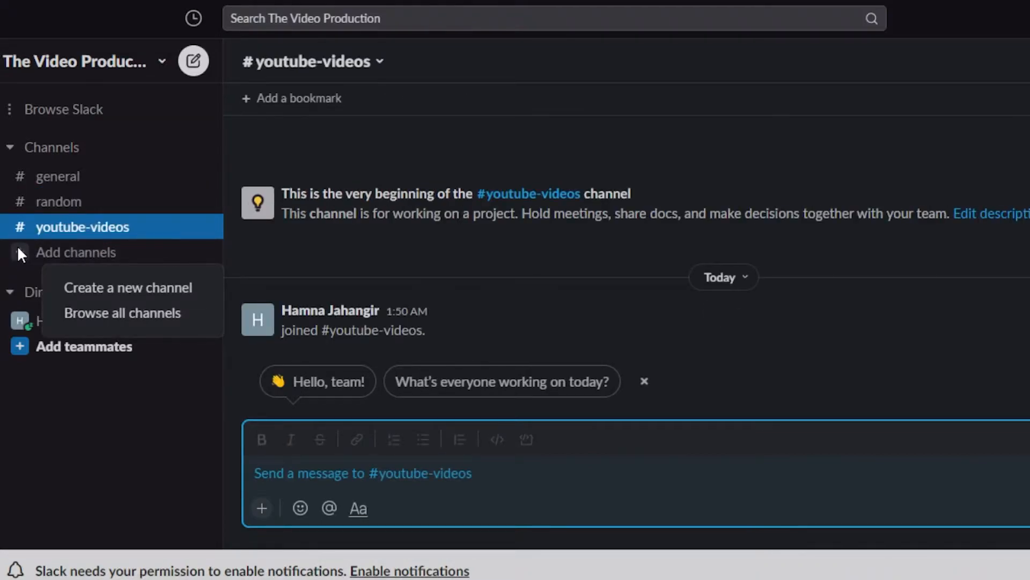
click(119, 291)
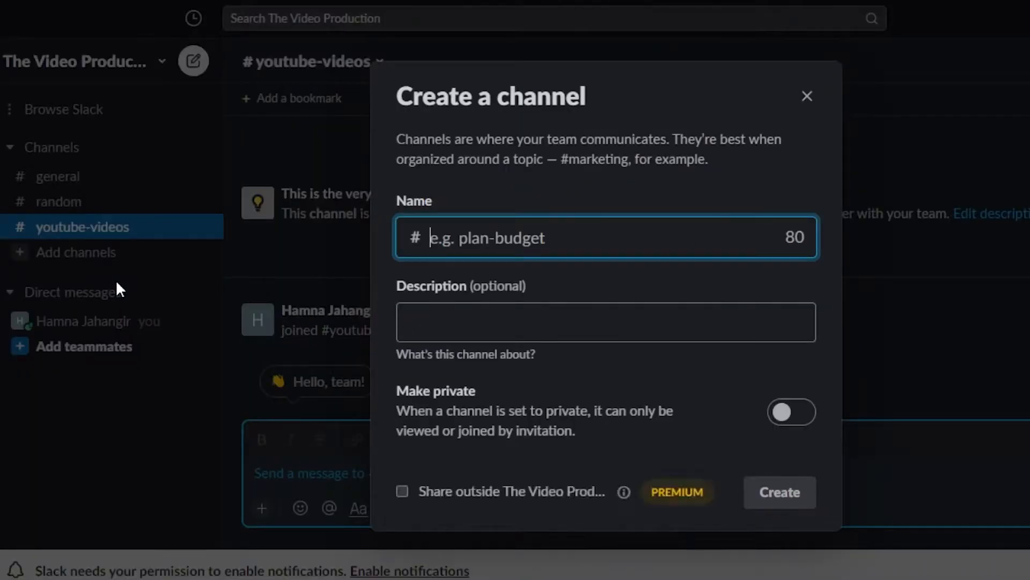
click(559, 239)
click(559, 233)
click(558, 233)
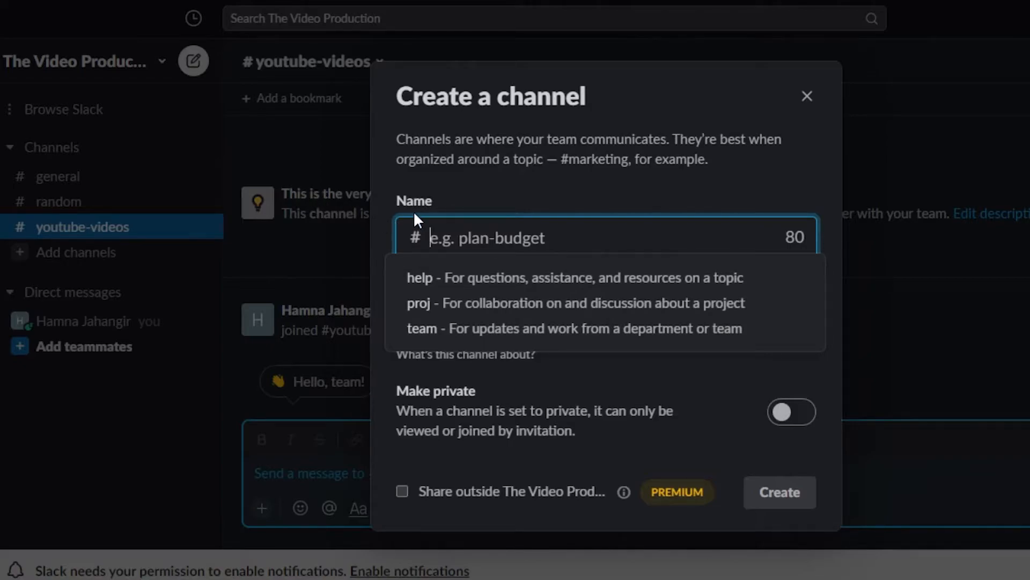
text(announcement)
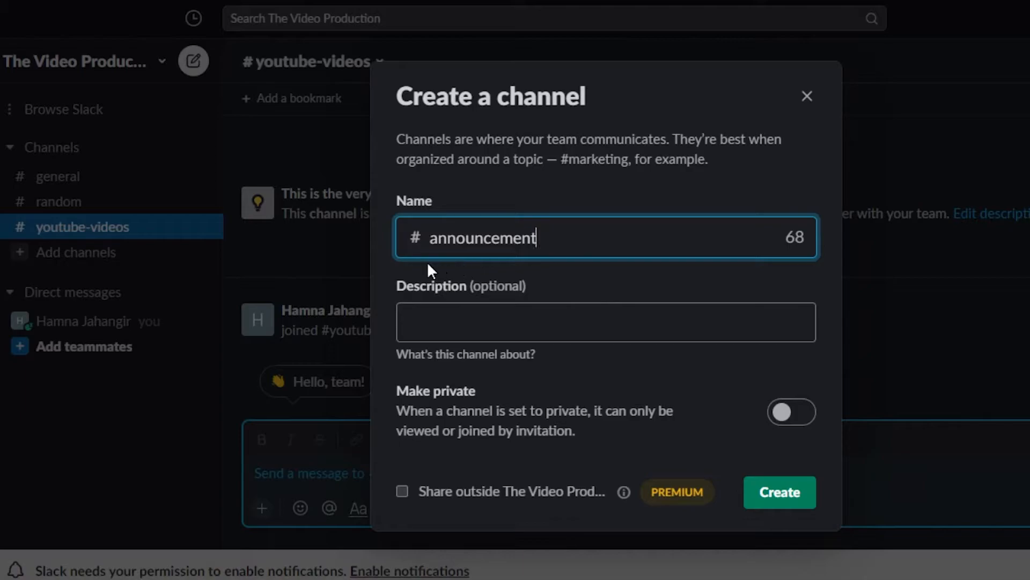
Step: Create the announcement channel as a public channel with an empty description, and skip adding people
click(439, 335)
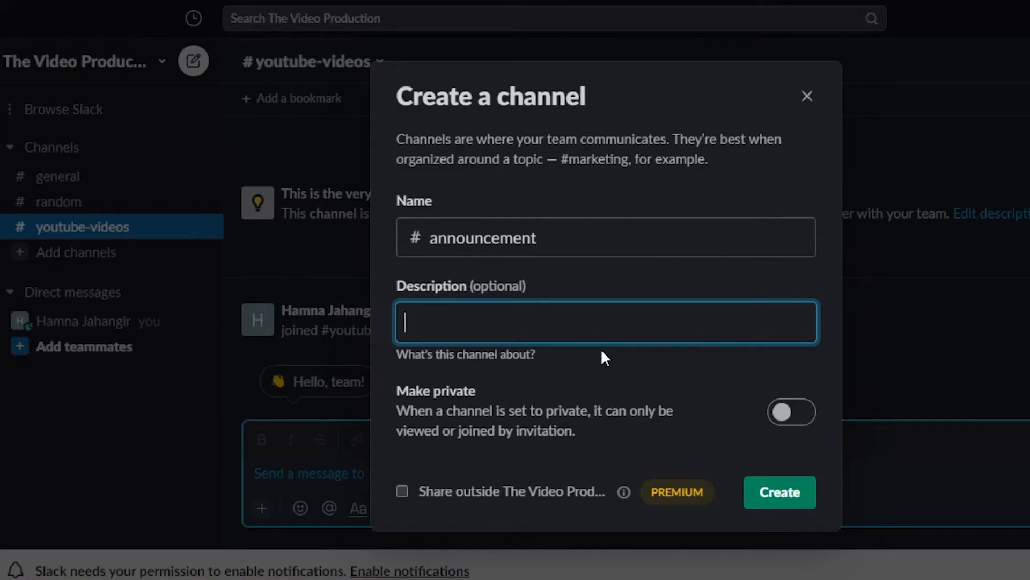
click(769, 502)
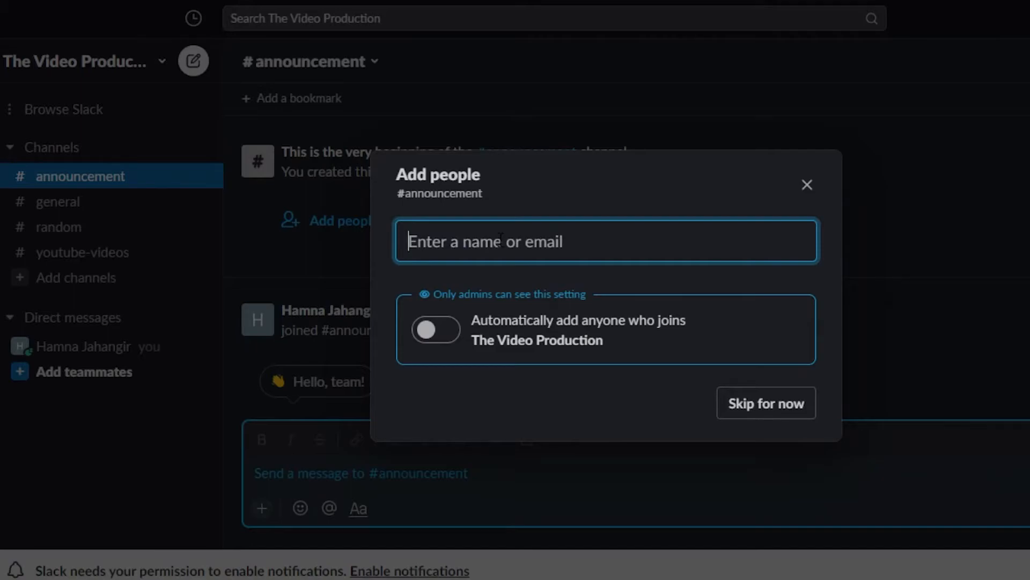
click(784, 397)
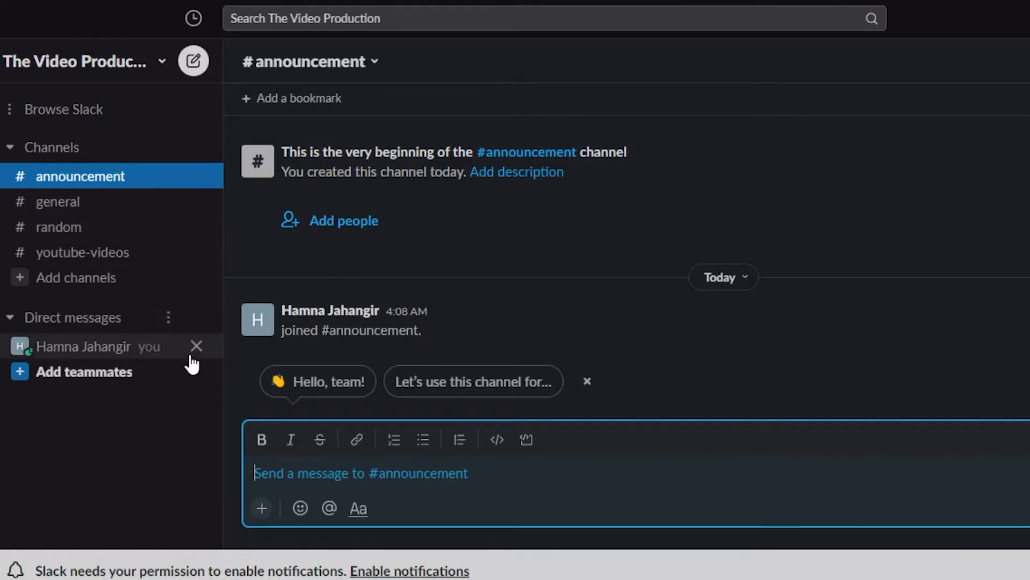
Step: Post the message "Hi" in the announcement channel and open the overview of all direct messages
text(Hi)
key(Return)
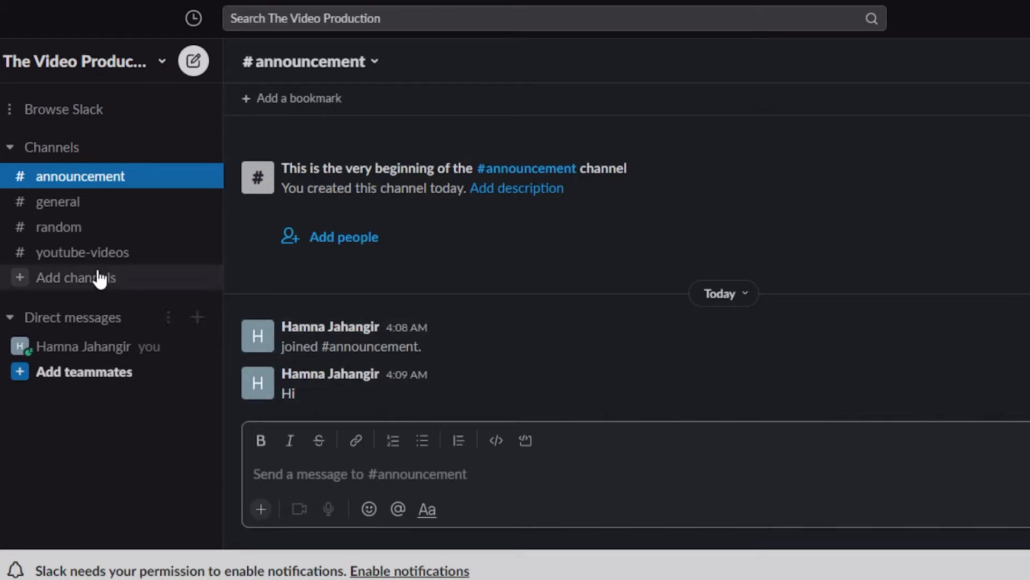
click(206, 322)
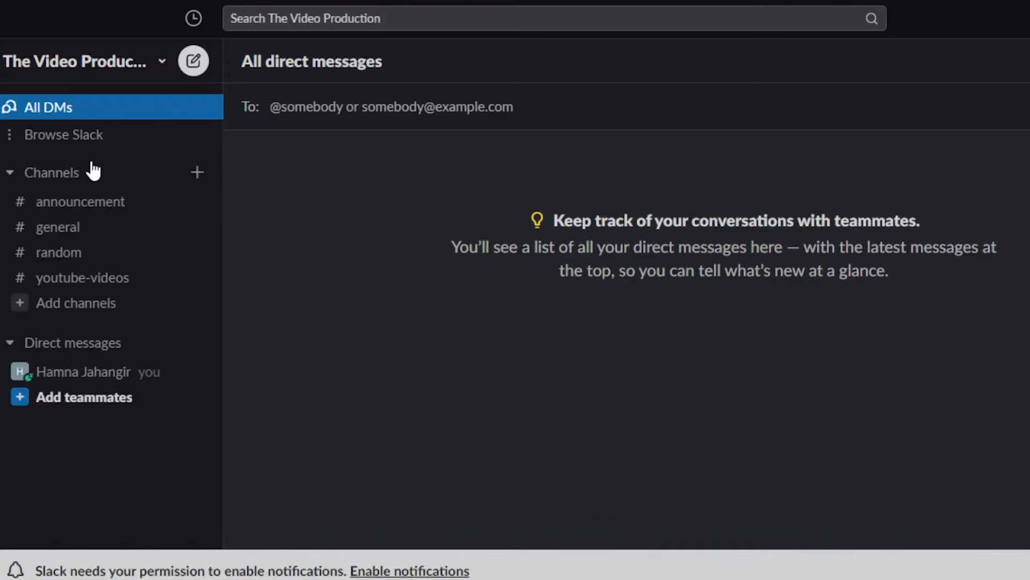
Step: Go to the general channel and look over its options for adding a bookmark or creating a folder
click(76, 228)
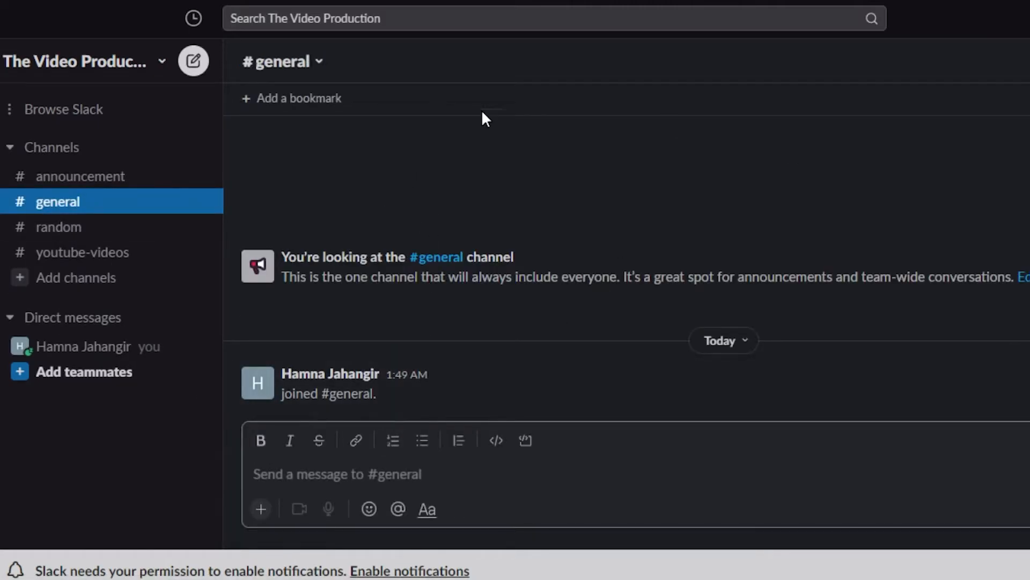
click(273, 98)
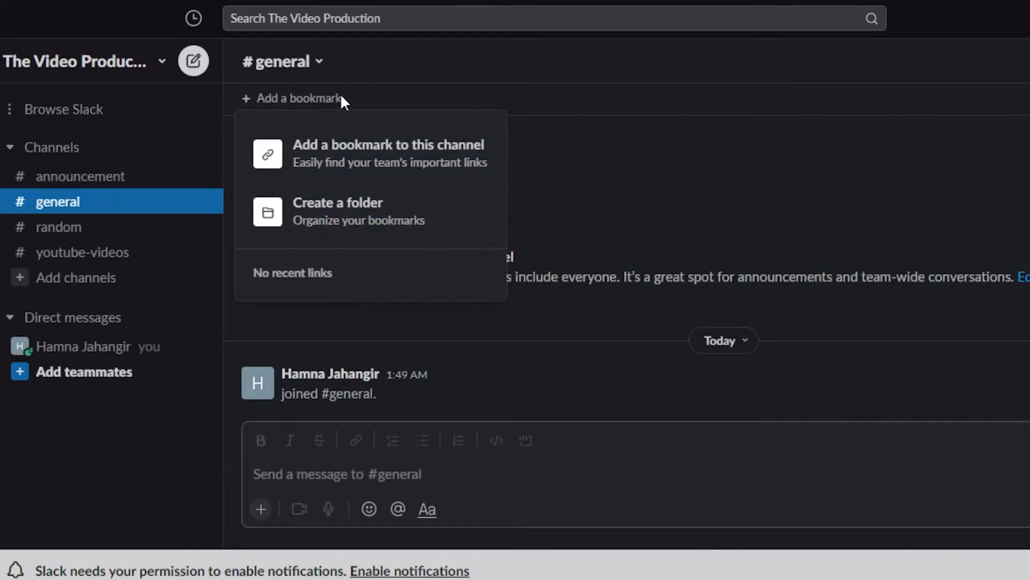
click(620, 91)
Step: Open the general channel's details and review its members and integrations
click(320, 64)
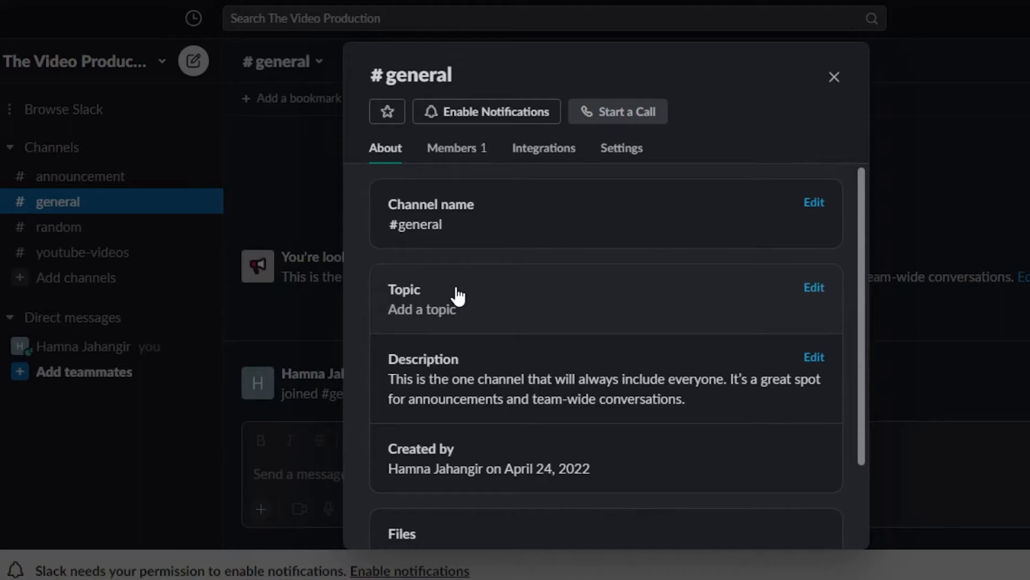
click(454, 151)
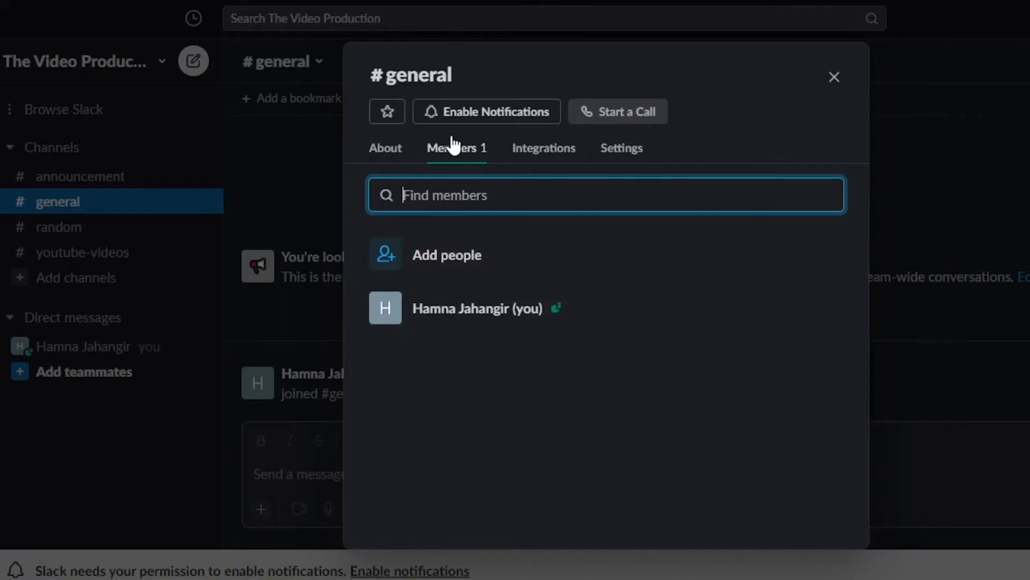
click(537, 145)
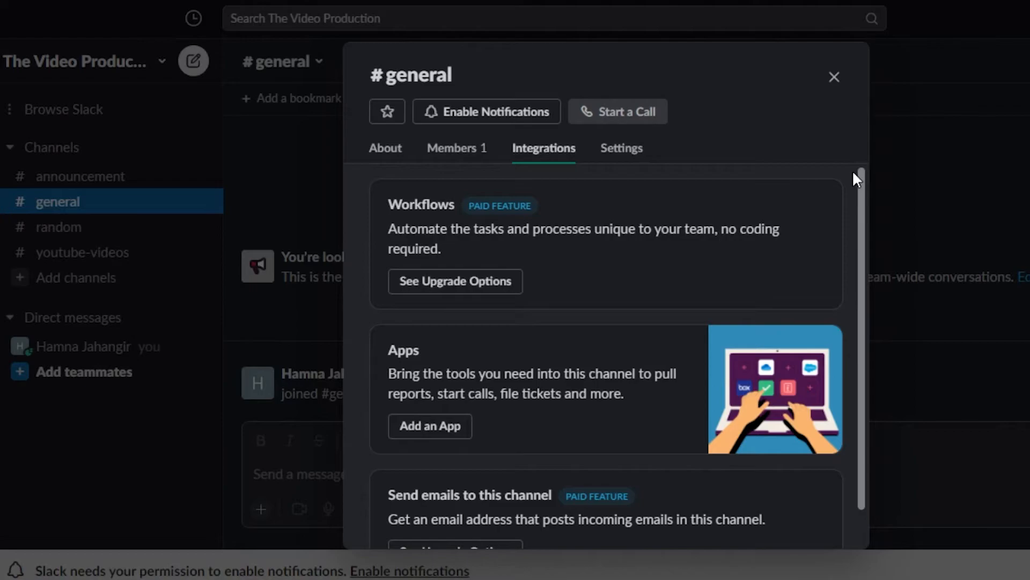
drag(860, 177, 860, 246)
drag(858, 296, 844, 161)
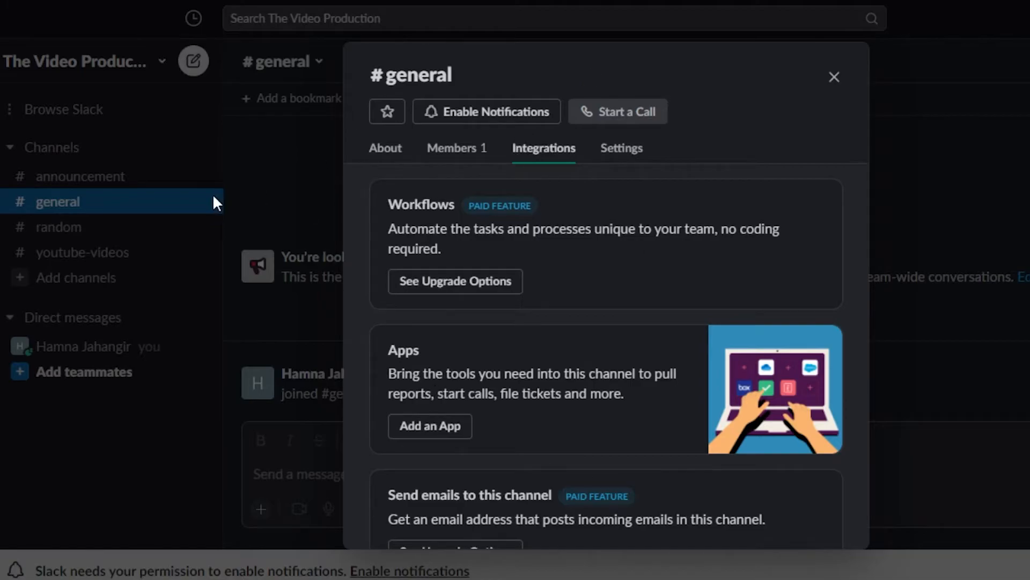
Step: Review the general channel's About information, settings and posting permission choices, then close the details without changes
click(377, 152)
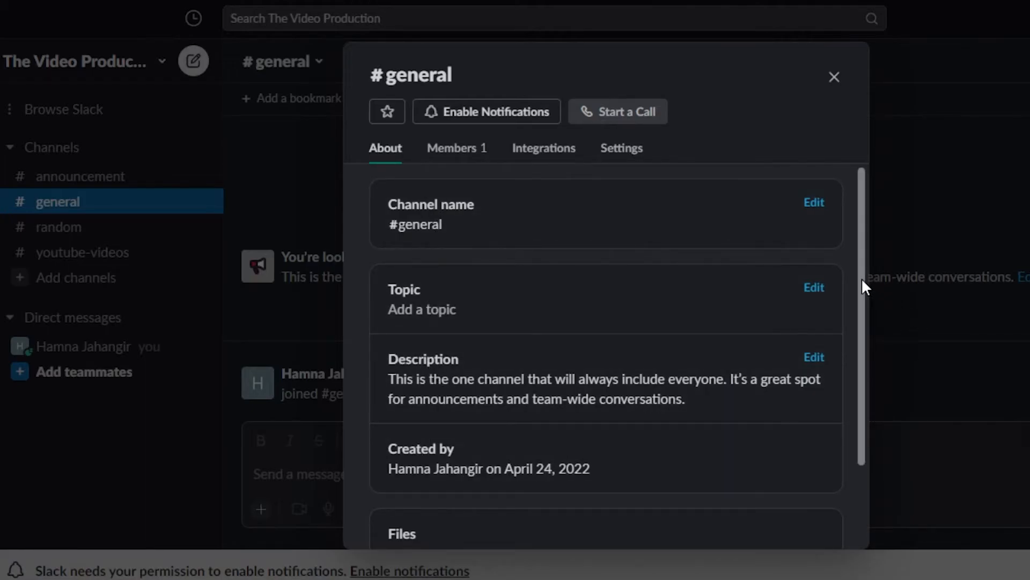
drag(861, 278, 864, 388)
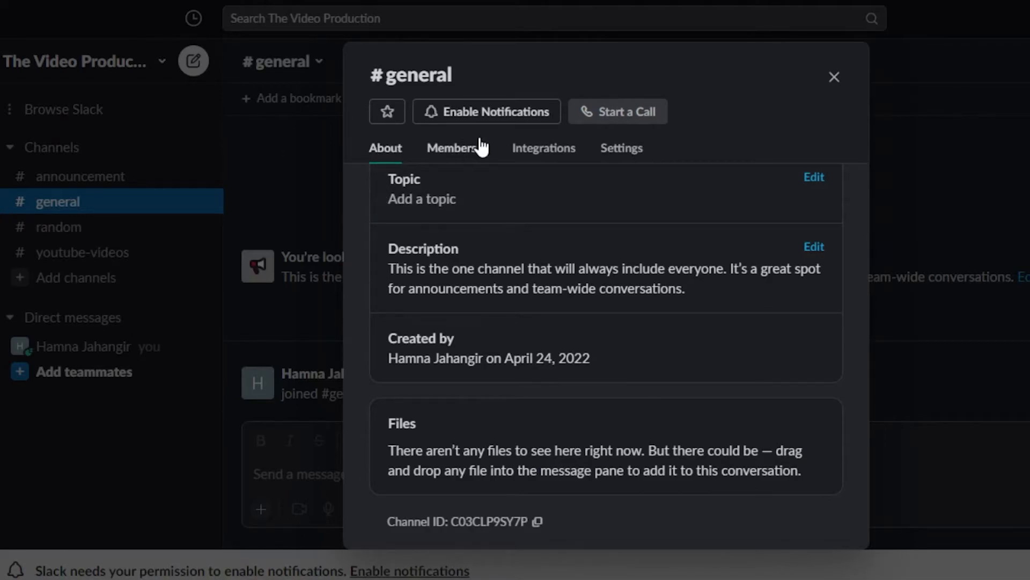
click(619, 153)
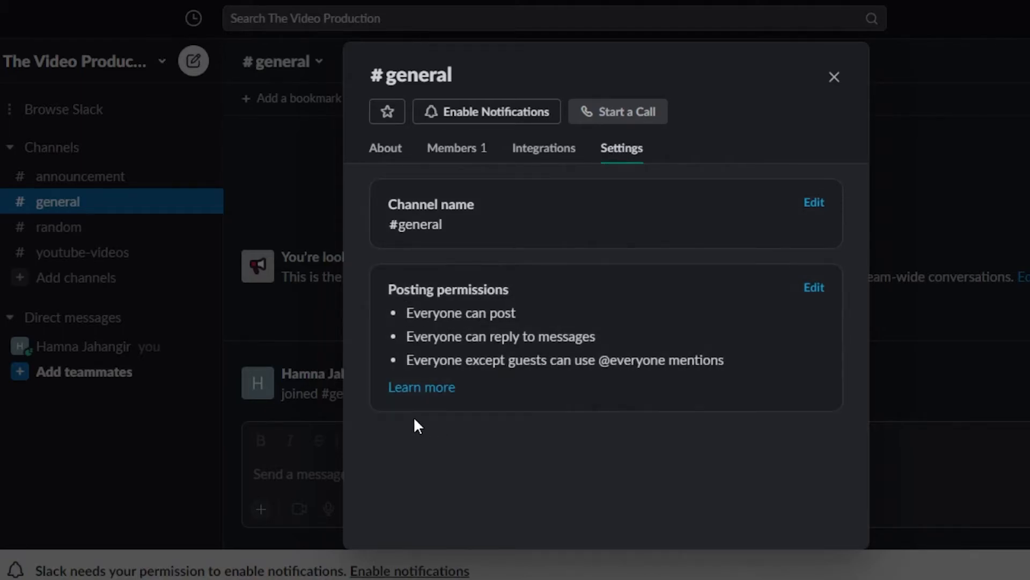
click(813, 288)
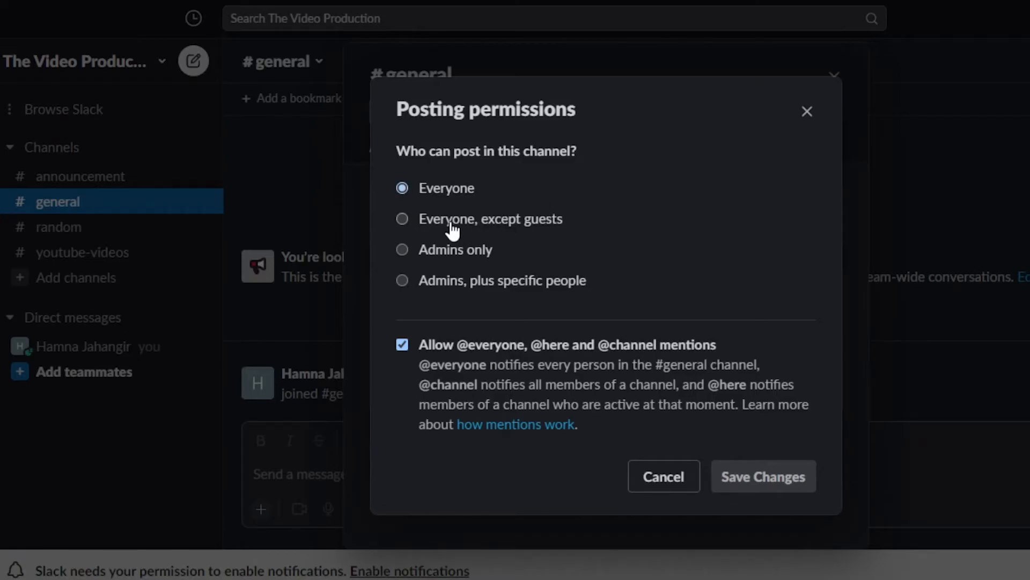
click(807, 111)
click(835, 76)
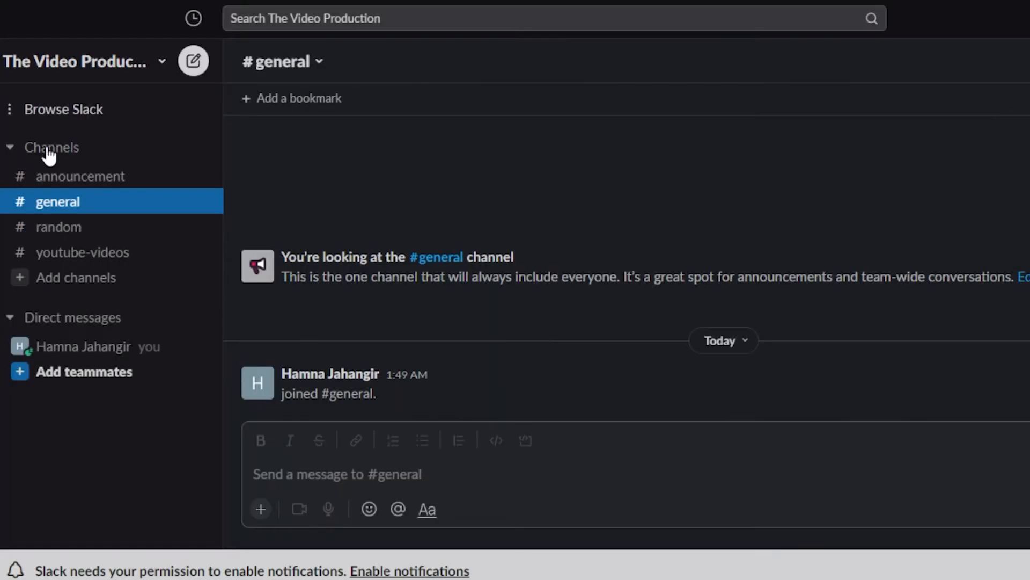
Step: Open the announcement channel's details and view its settings
click(91, 176)
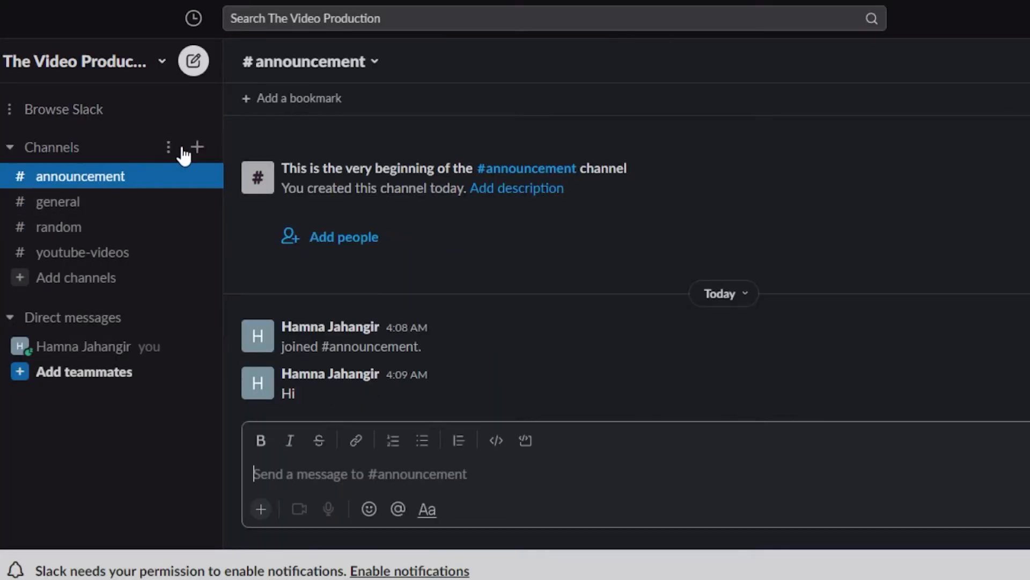
click(363, 68)
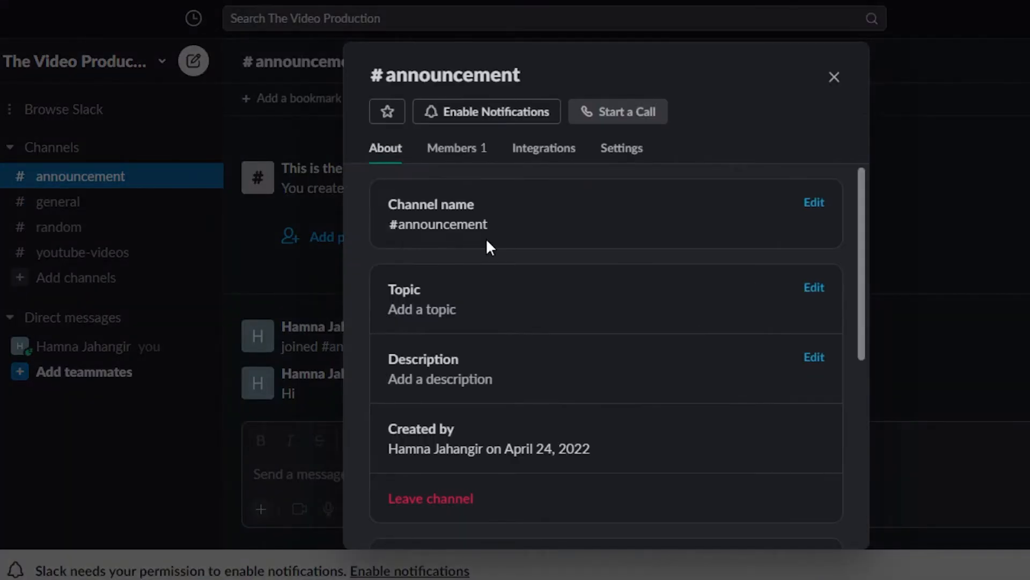
click(616, 150)
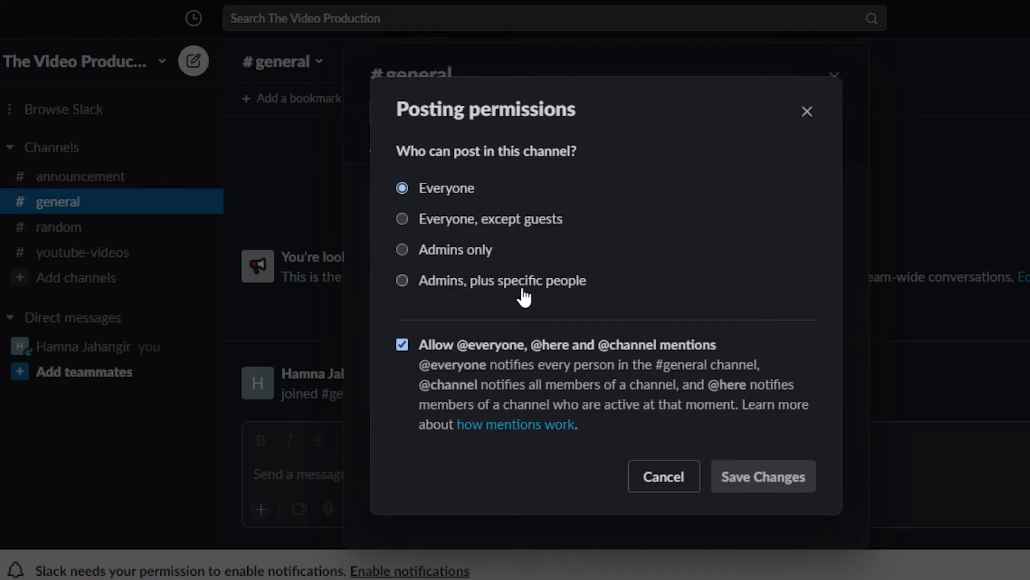
Step: Restrict posting in the general channel to Admins only, save the permissions and close the channel details
click(404, 249)
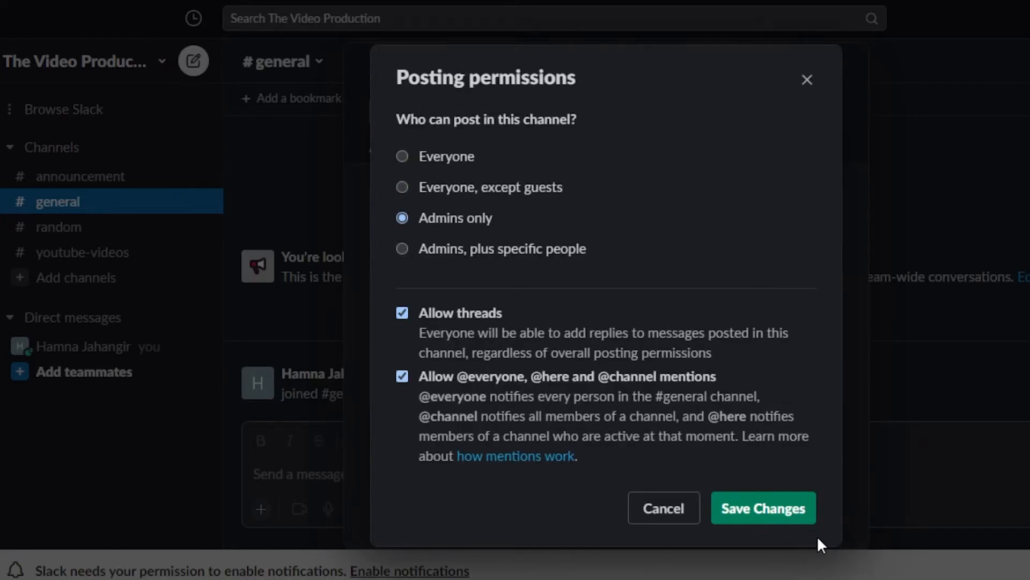
click(778, 520)
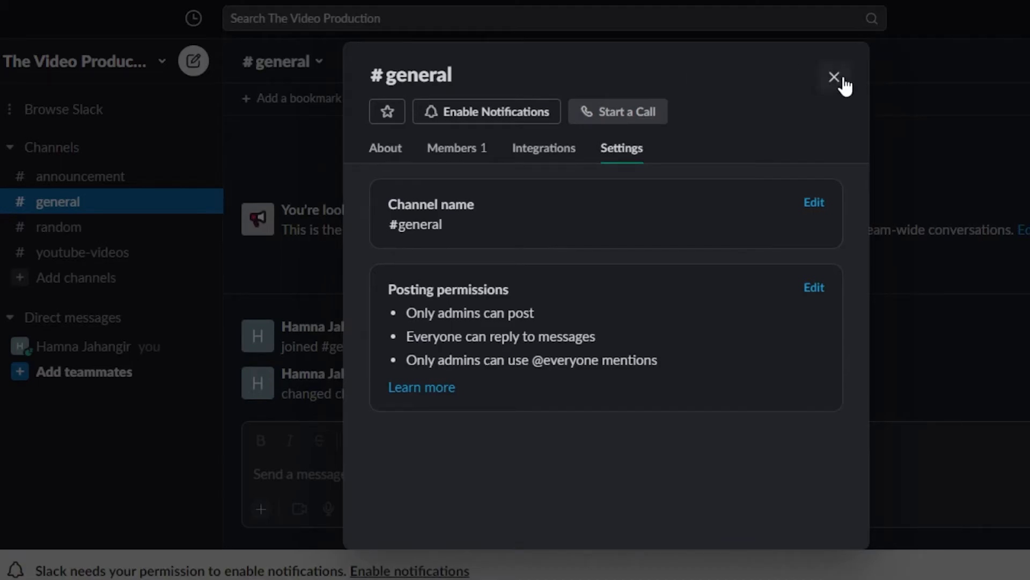
click(837, 80)
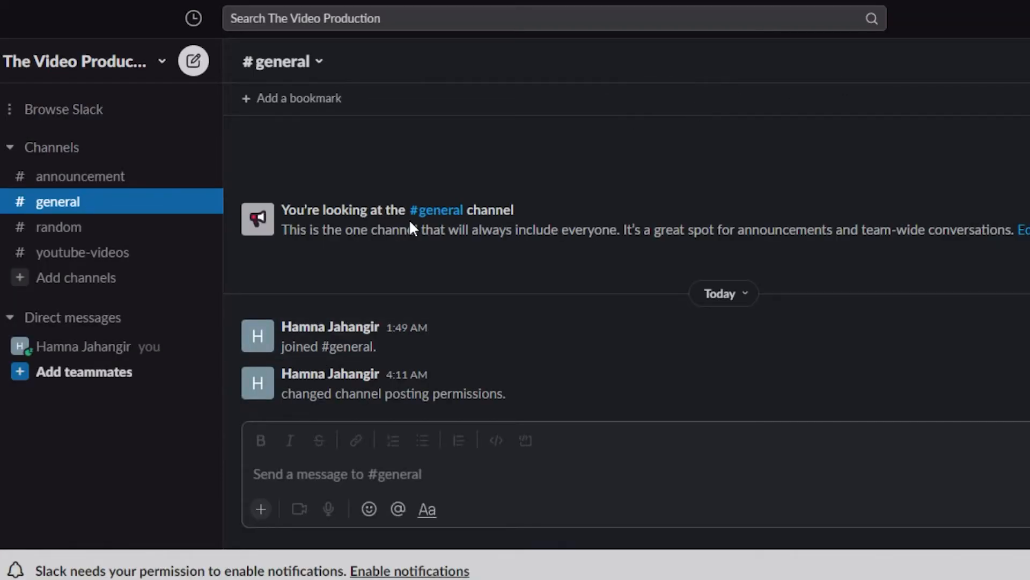
Step: Compose a new message addressed to the random channel and send "hi"
key(ctrl+n)
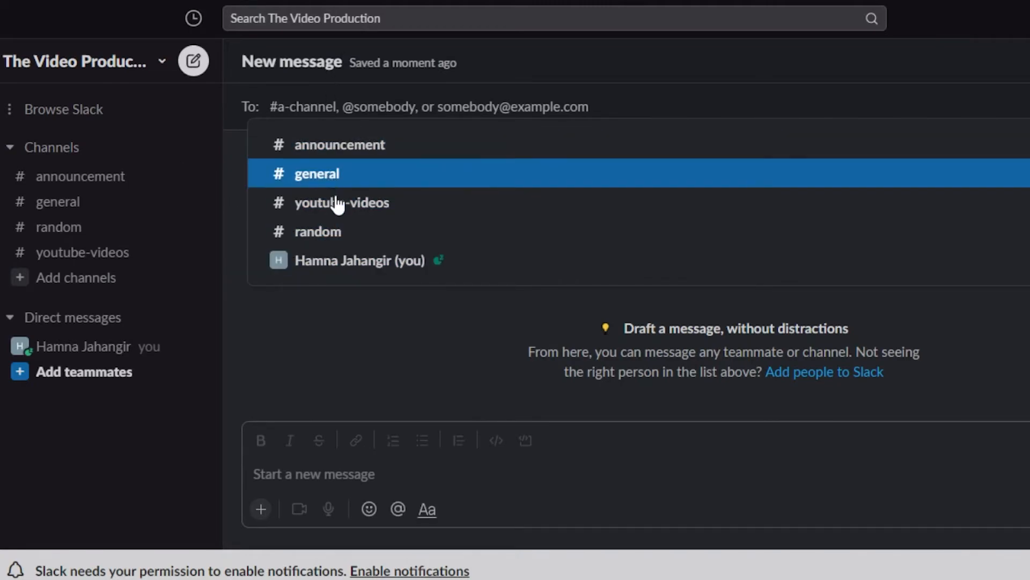
click(331, 231)
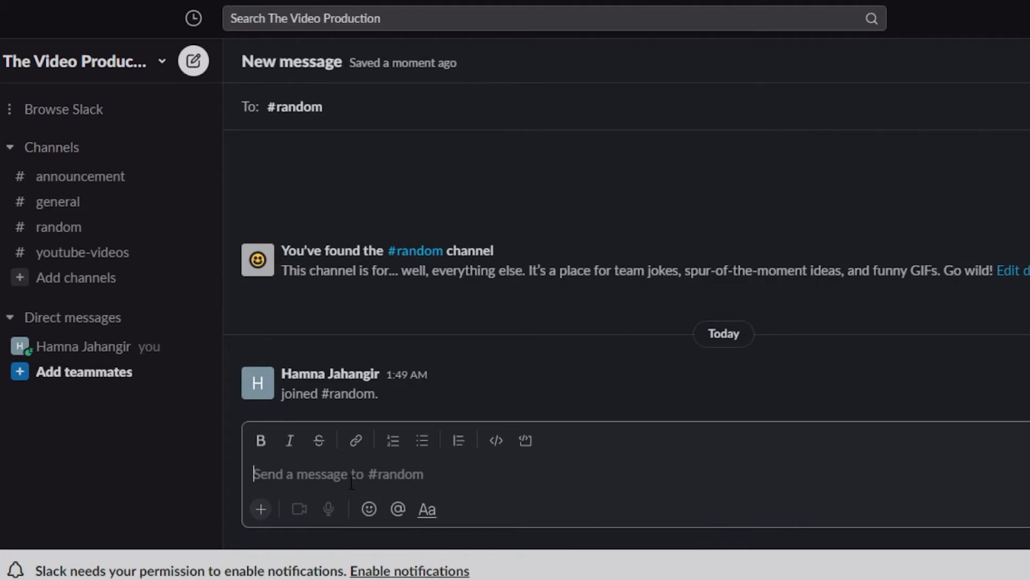
text(b)
key(BackSpace)
text(h)
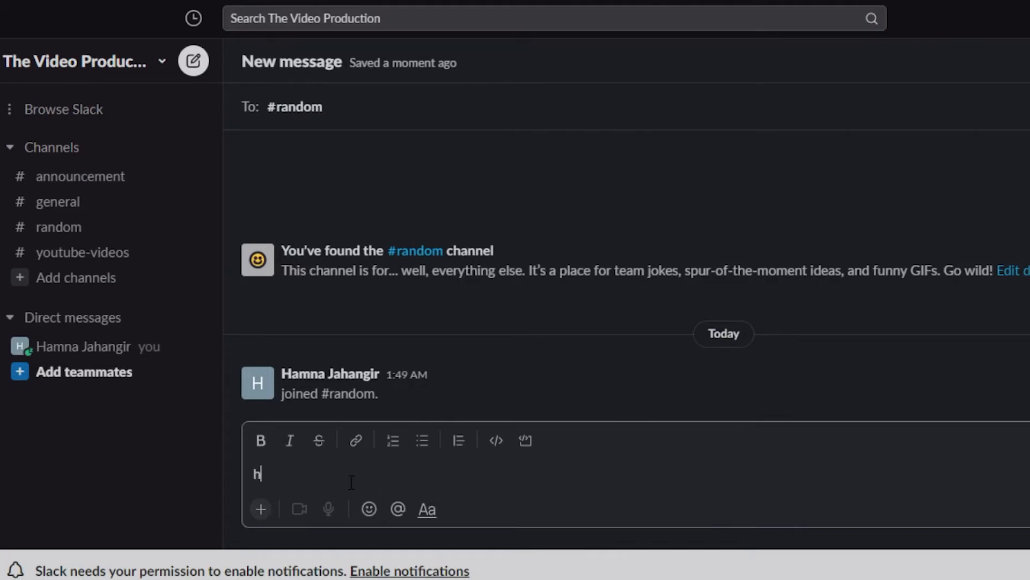
text(i)
key(Return)
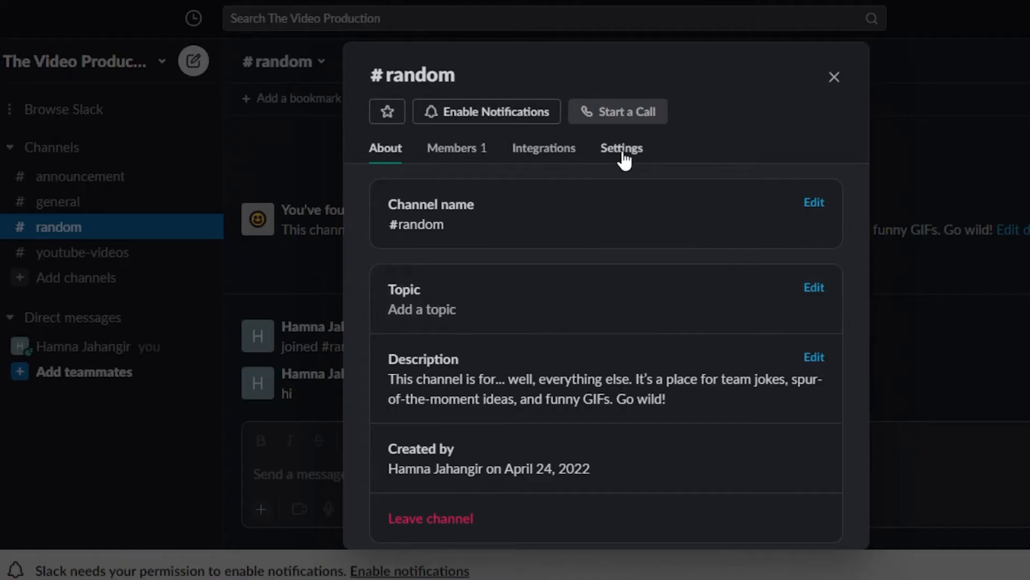
Step: Review the random channel's integrations and open the page for adding apps to it
click(552, 155)
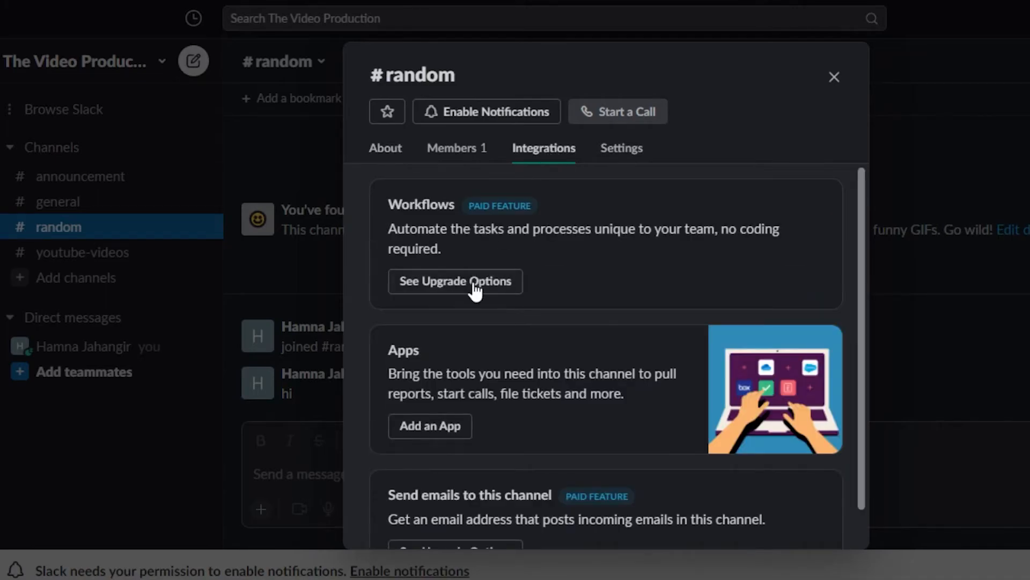
drag(861, 207, 862, 249)
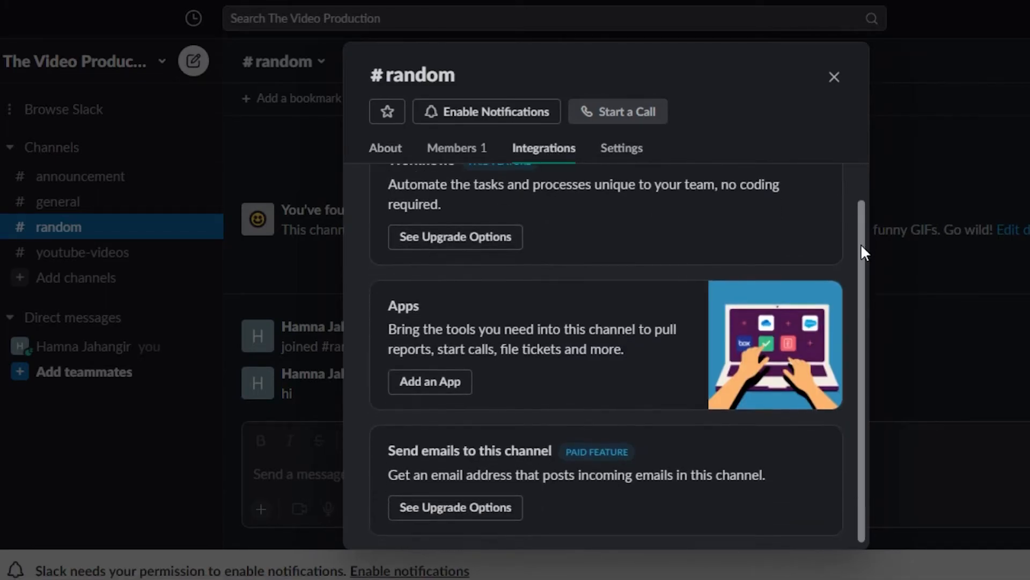
click(418, 381)
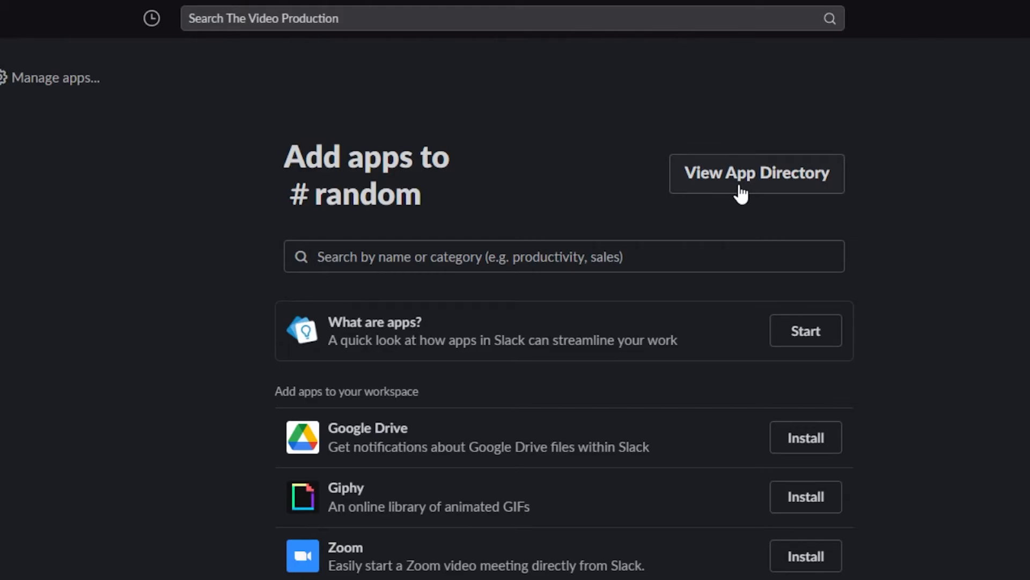
Step: Search the apps that can be added to the random channel for "zoom"
click(332, 264)
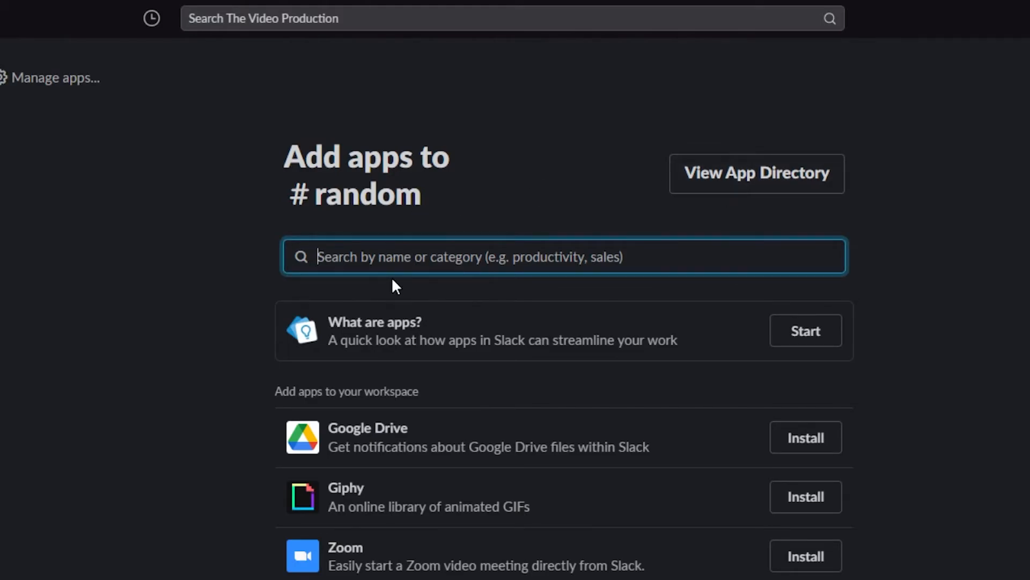
text(zoom)
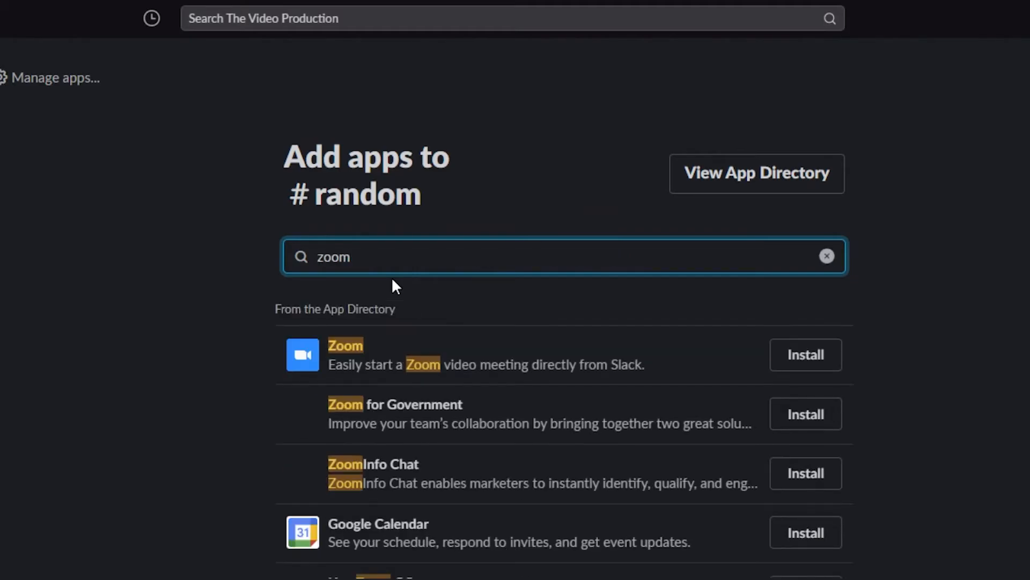
click(217, 422)
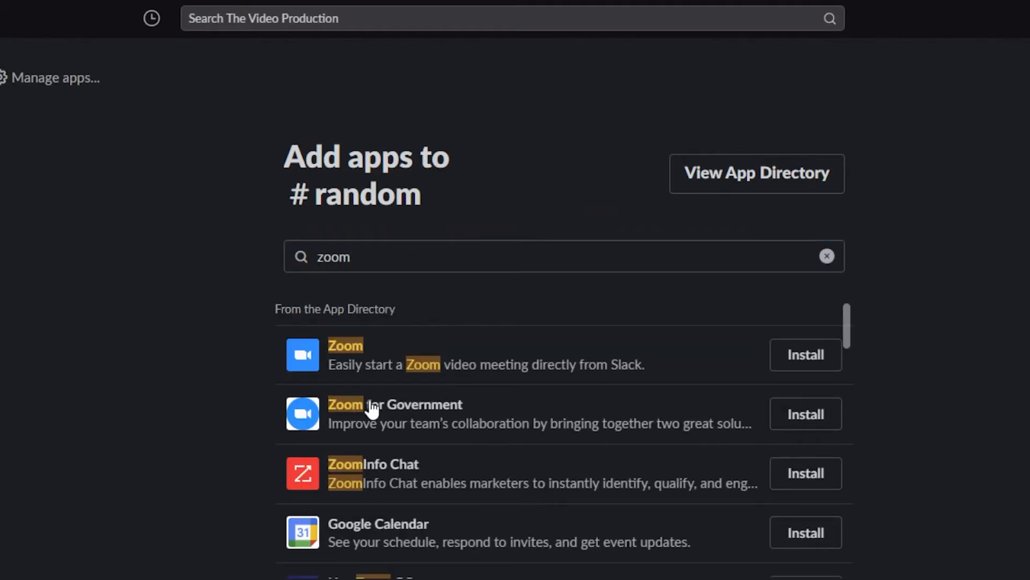
Step: Replace the app search term with "click" to look for ClickUp
click(384, 256)
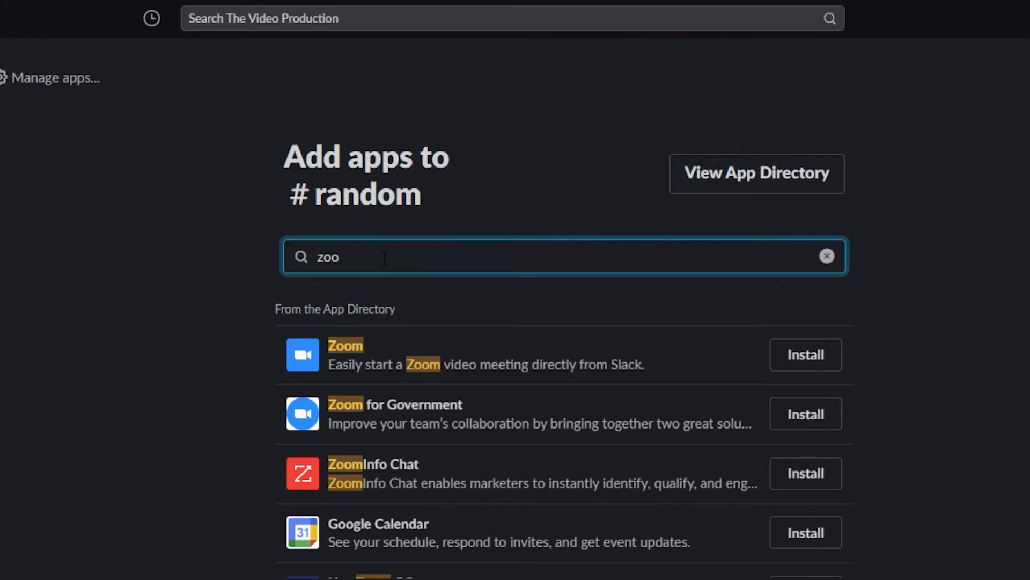
key(BackSpace)
text(clic)
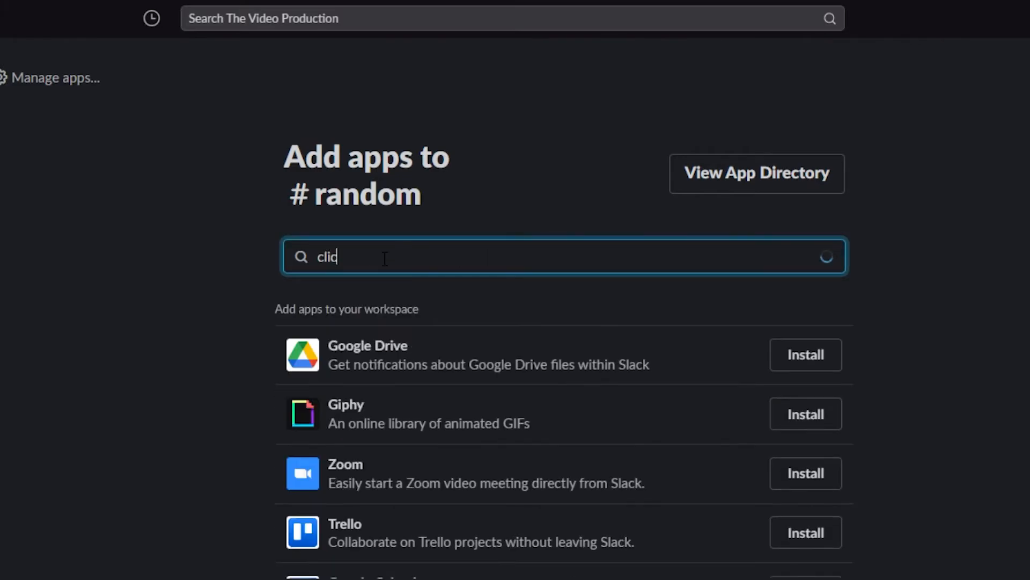
text(k)
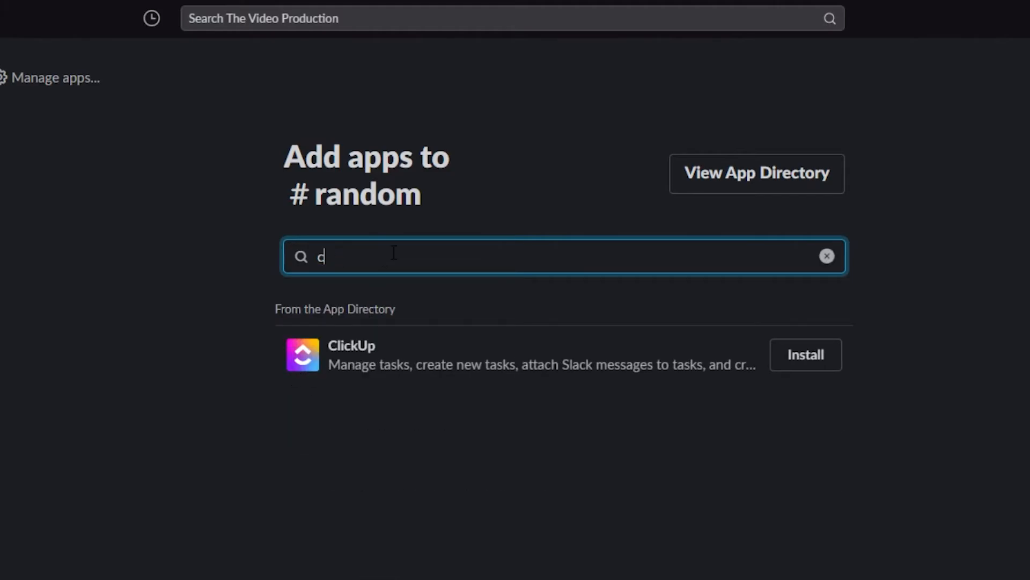
Step: Clear the app search and look for "gmail" apps instead
key(BackSpace)
key(BackSpace)
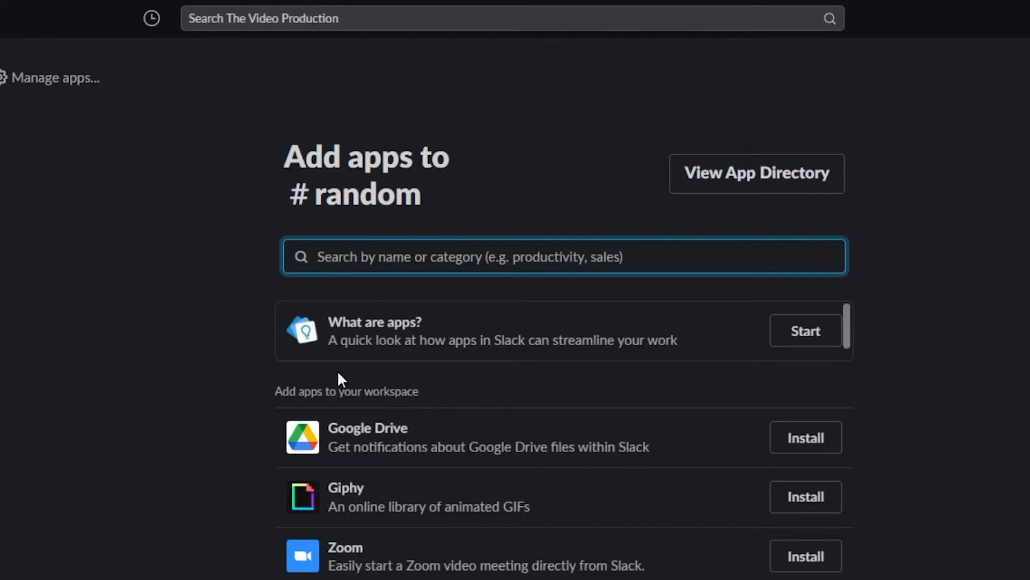
text(g)
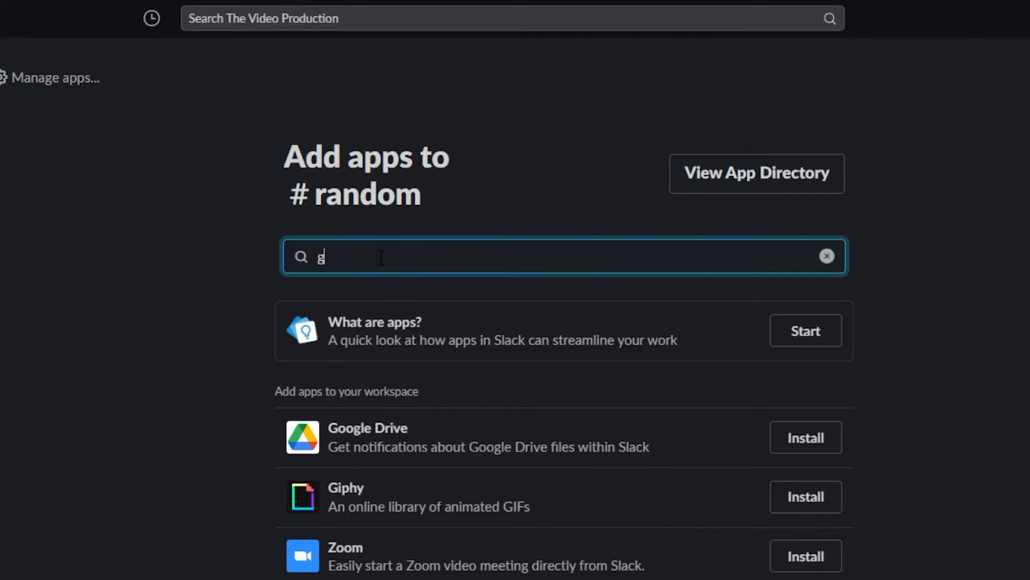
text(mail)
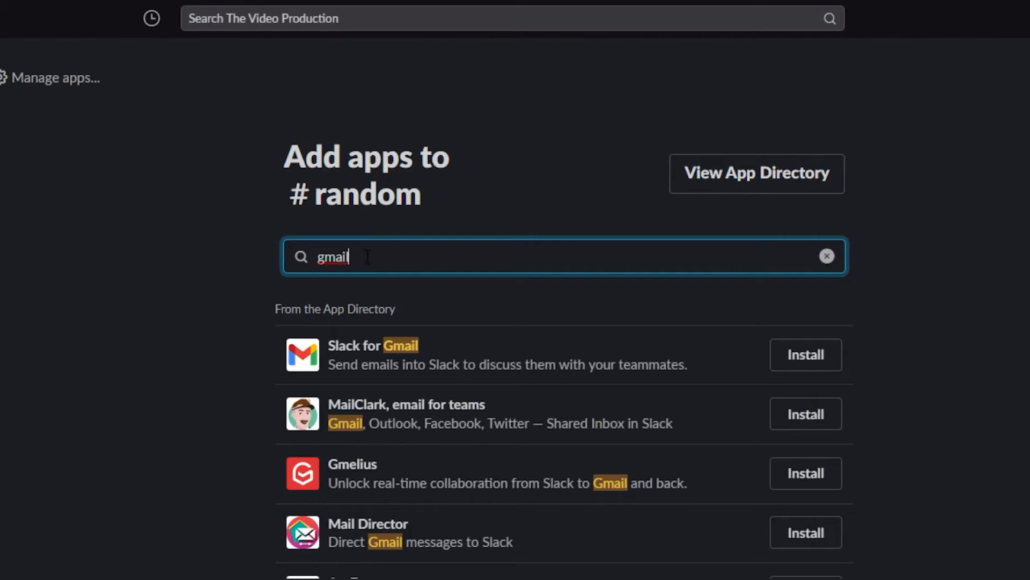
Step: Replace the app search term with "hubs" to look for HubSpot, and return to the random channel
key(BackSpace)
text(hubs)
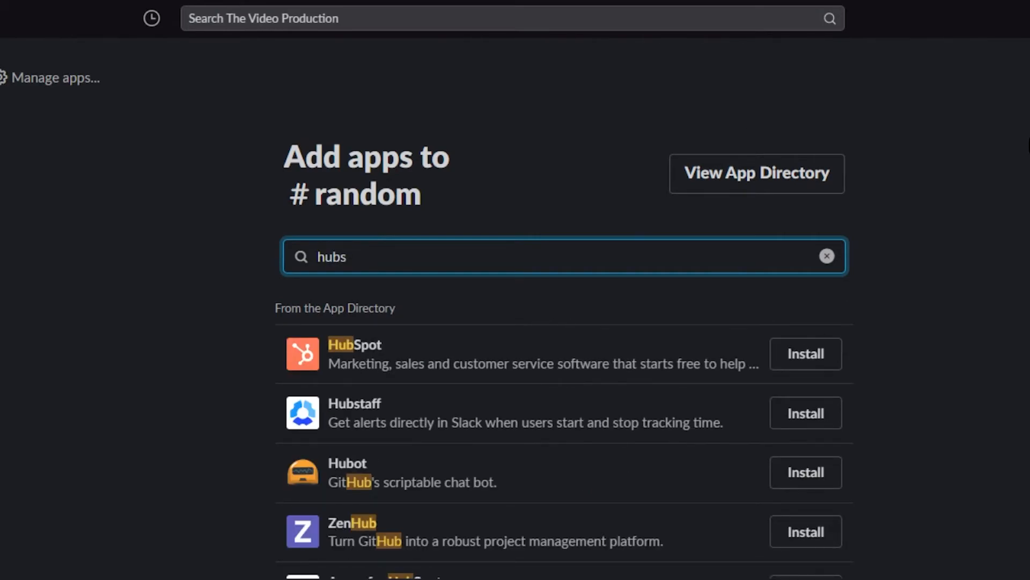
key(Escape)
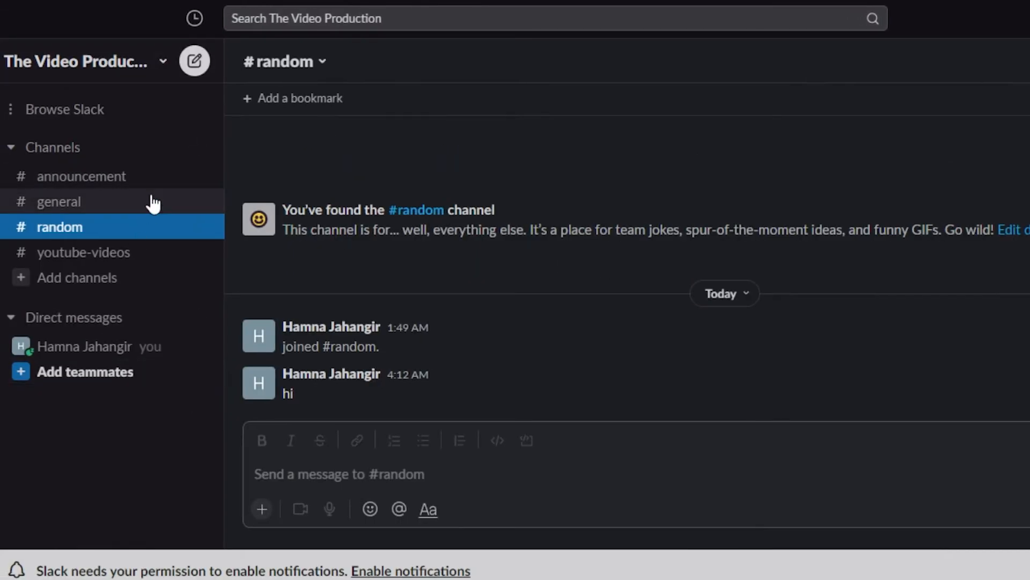
Step: Open the member management page of The Video Production workspace and view its form for inviting people, without sending an invitation
click(138, 60)
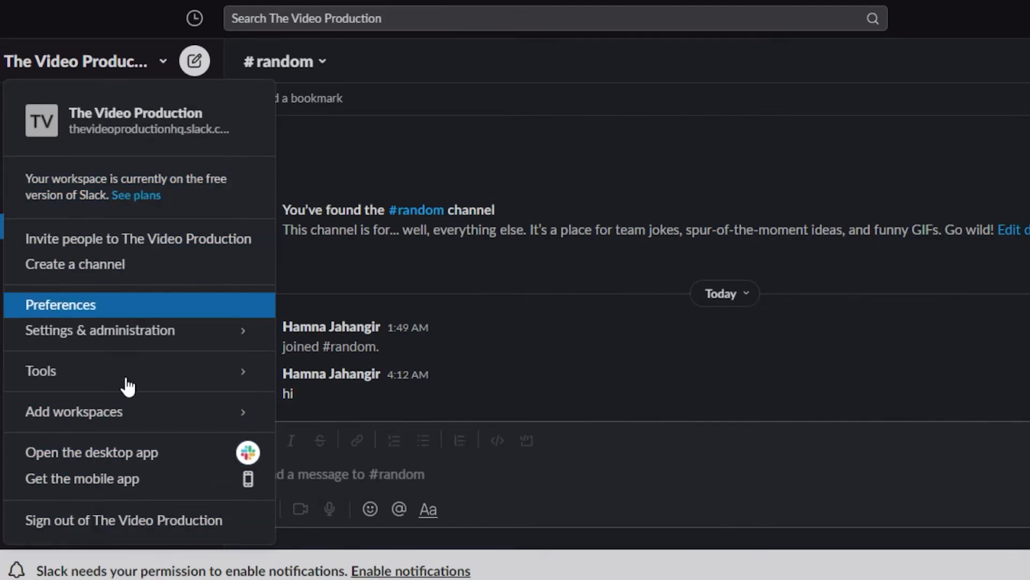
mouse_move(127, 382)
mouse_move(186, 332)
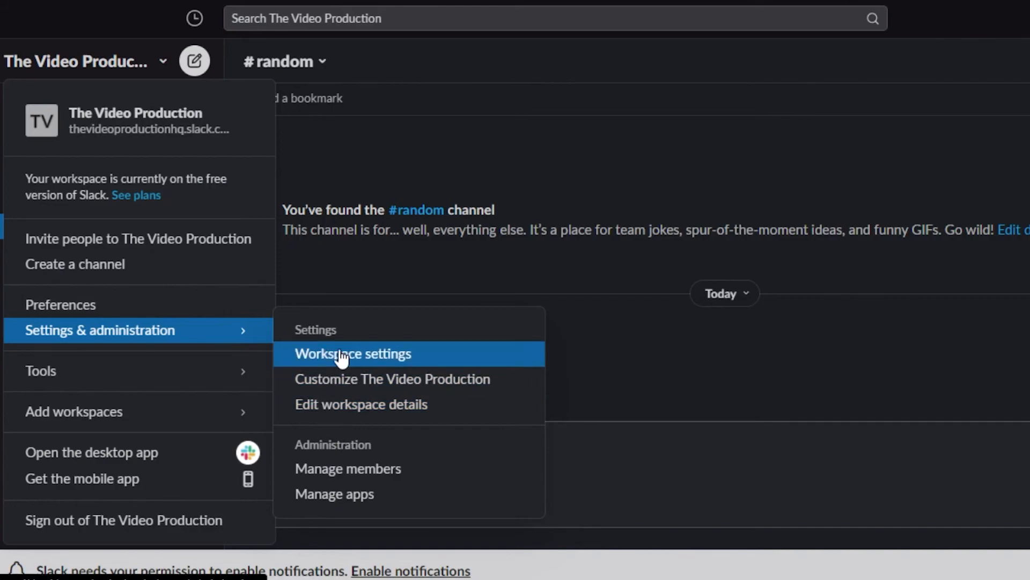
click(337, 468)
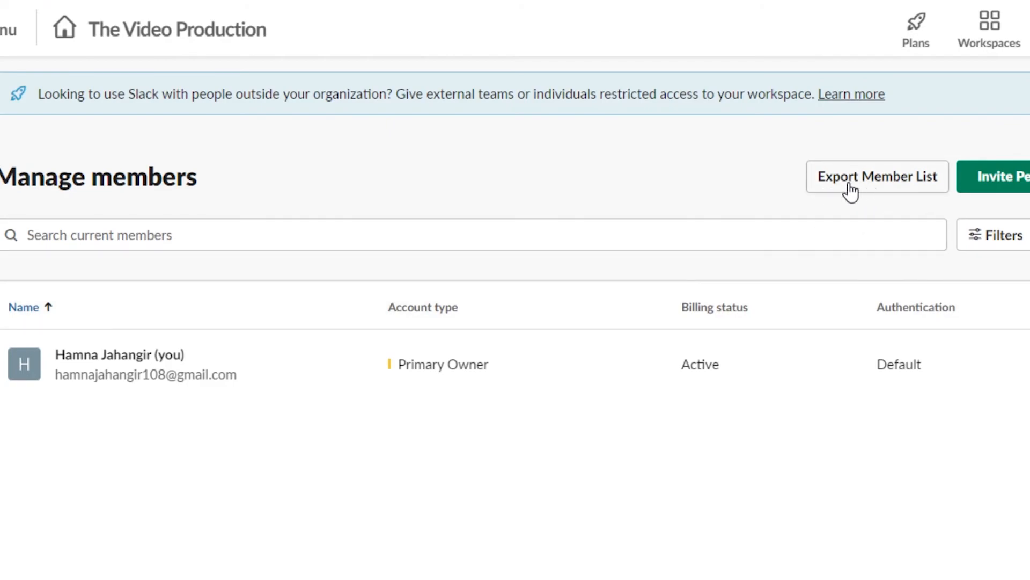
click(978, 179)
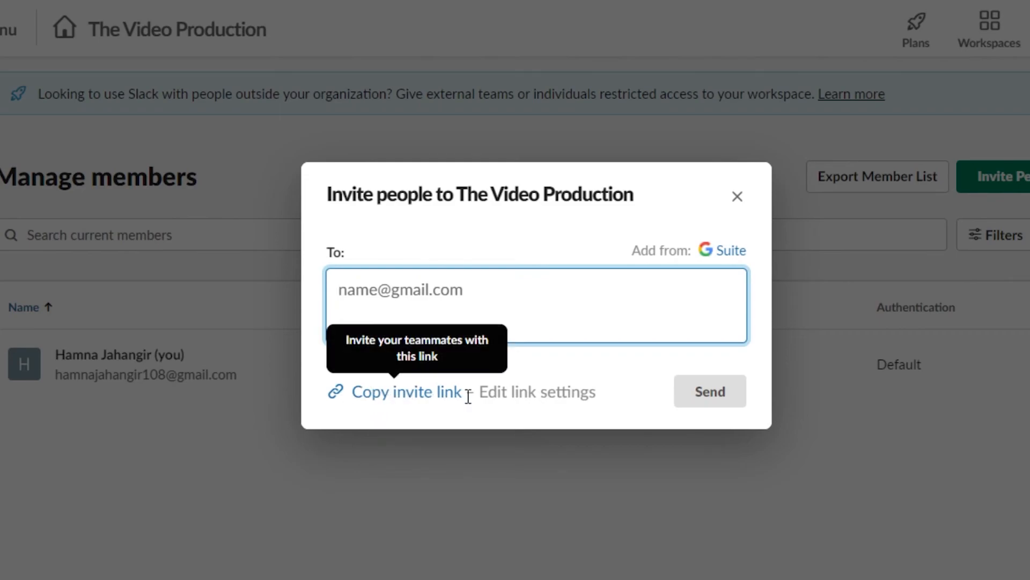
click(748, 196)
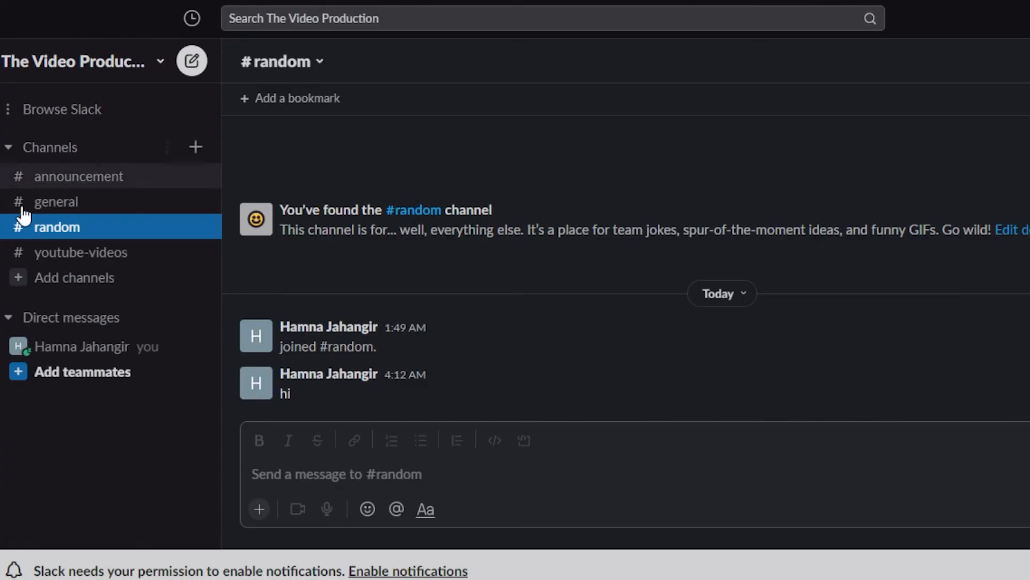
click(127, 72)
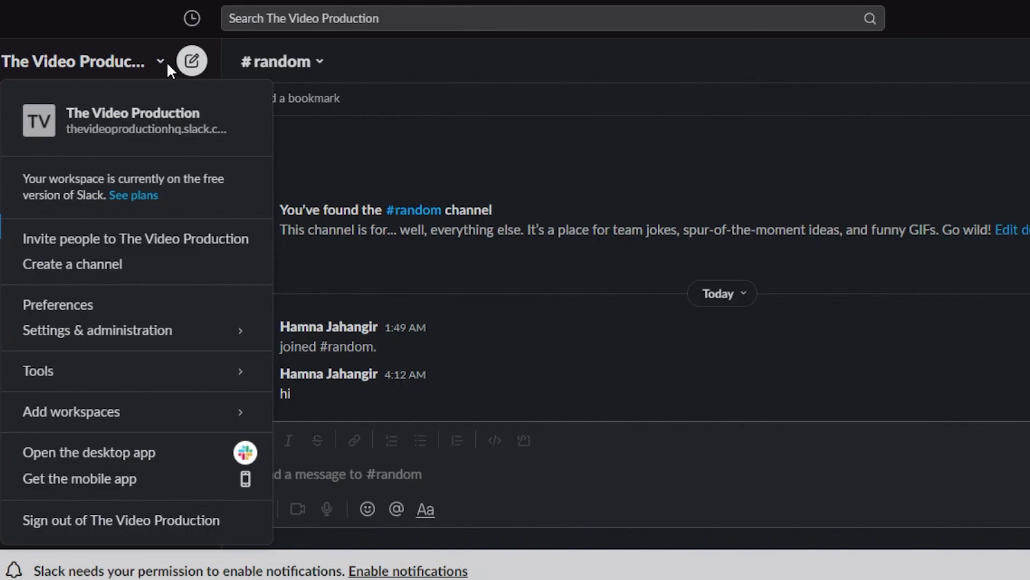
mouse_move(252, 373)
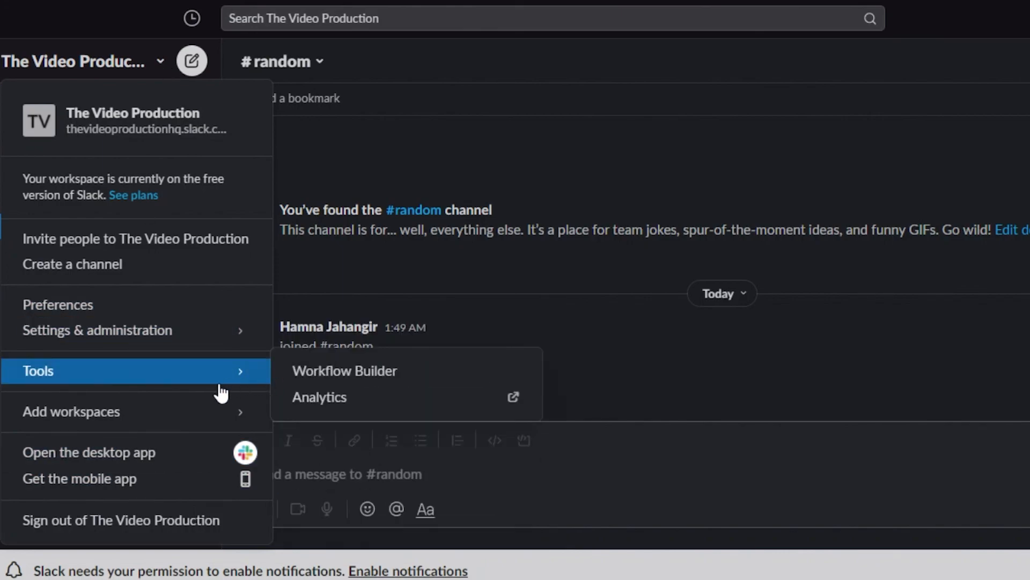
click(498, 121)
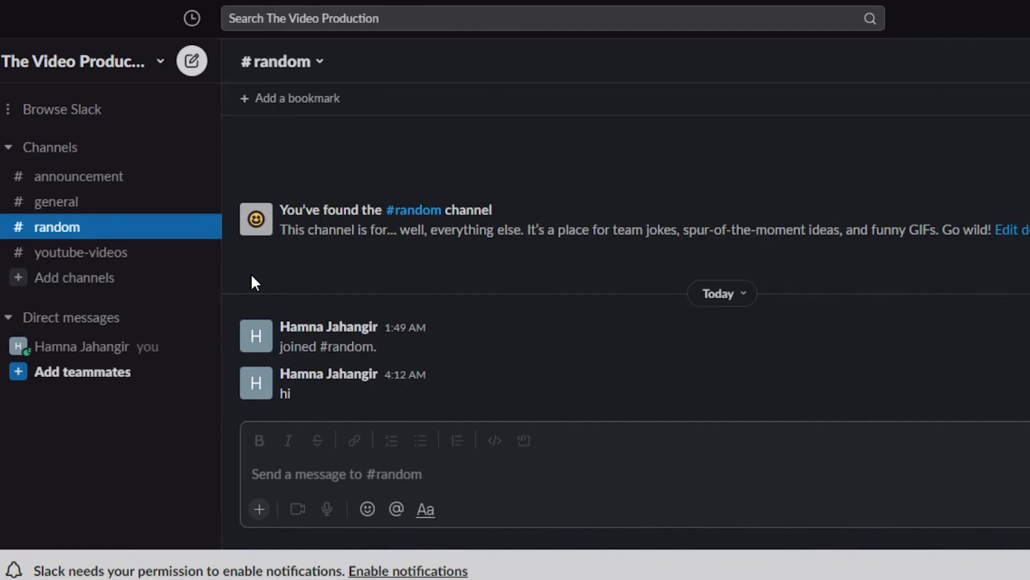
click(119, 63)
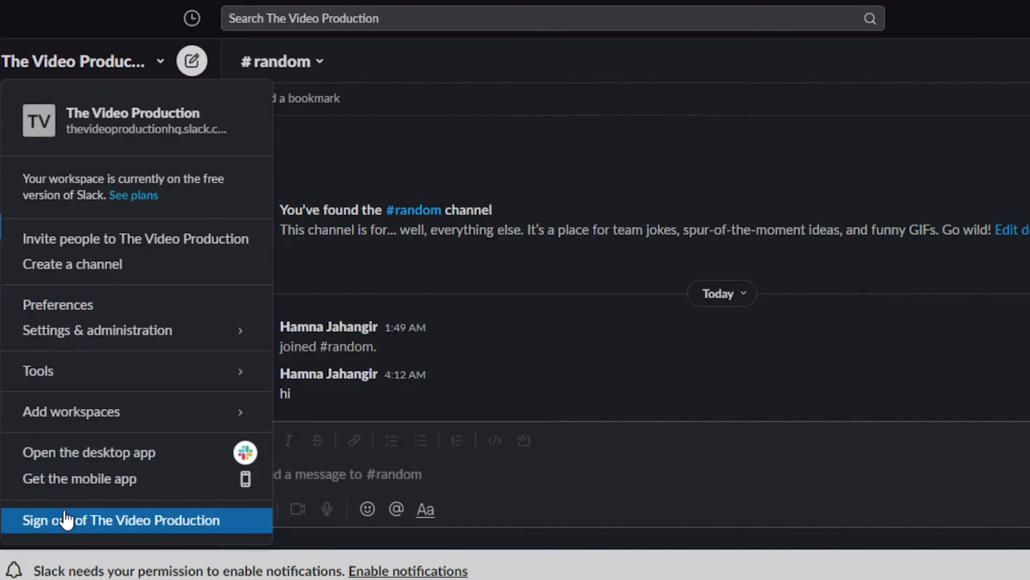
click(641, 393)
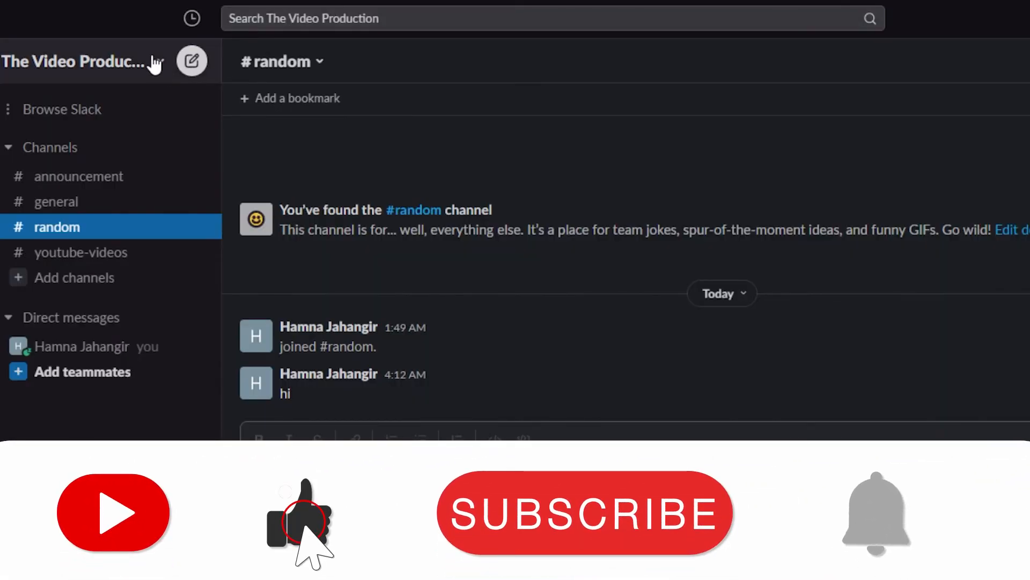
click(157, 63)
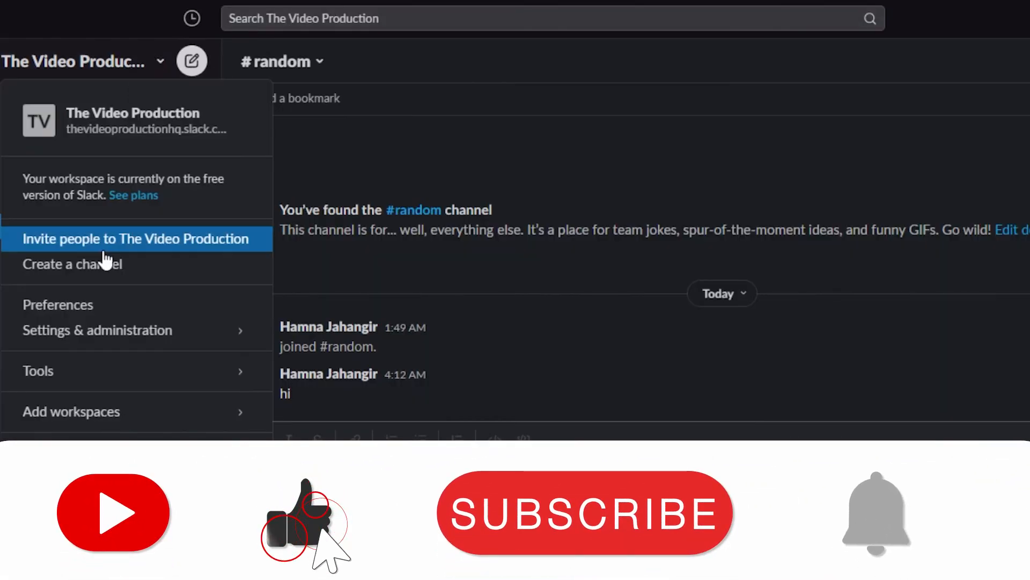
click(403, 147)
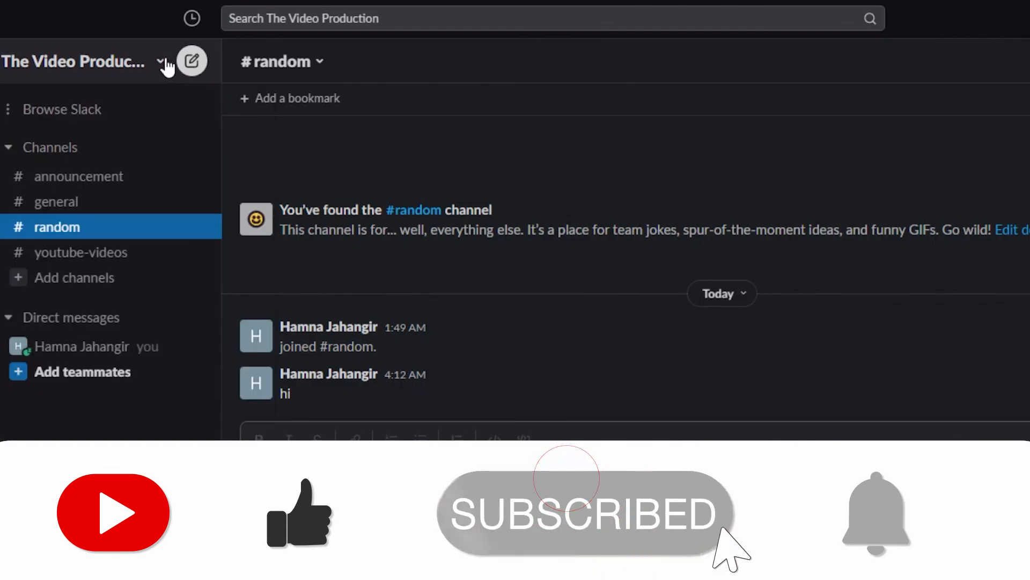
click(161, 62)
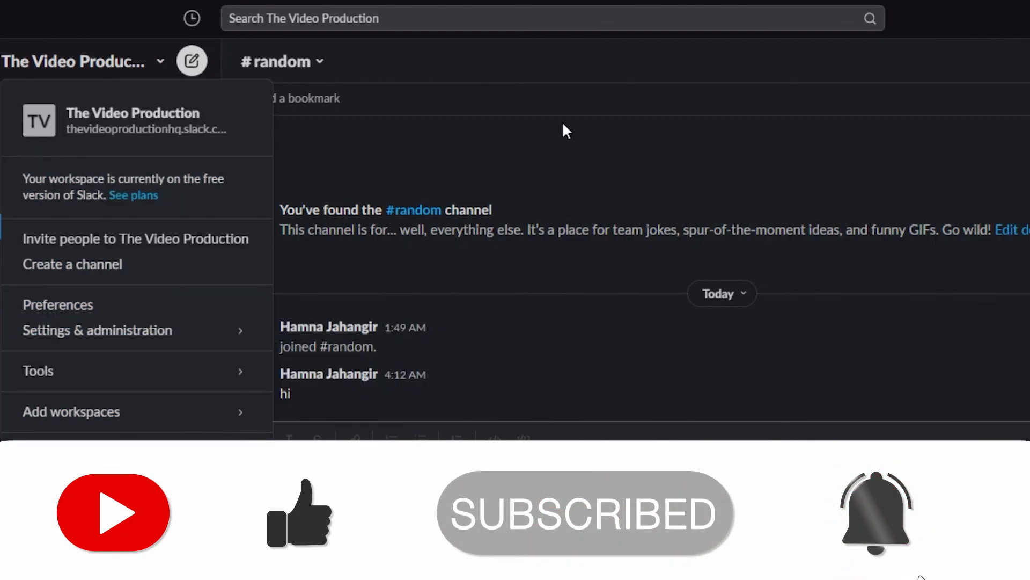